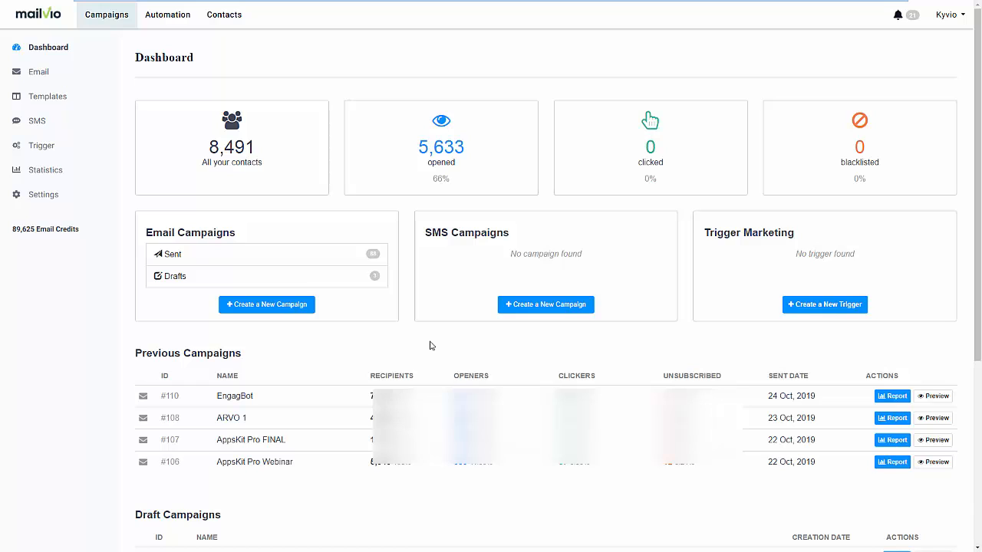
Create an empty contact list named "Live Demo"
{"action": "left_click", "coordinate": [244, 23]}
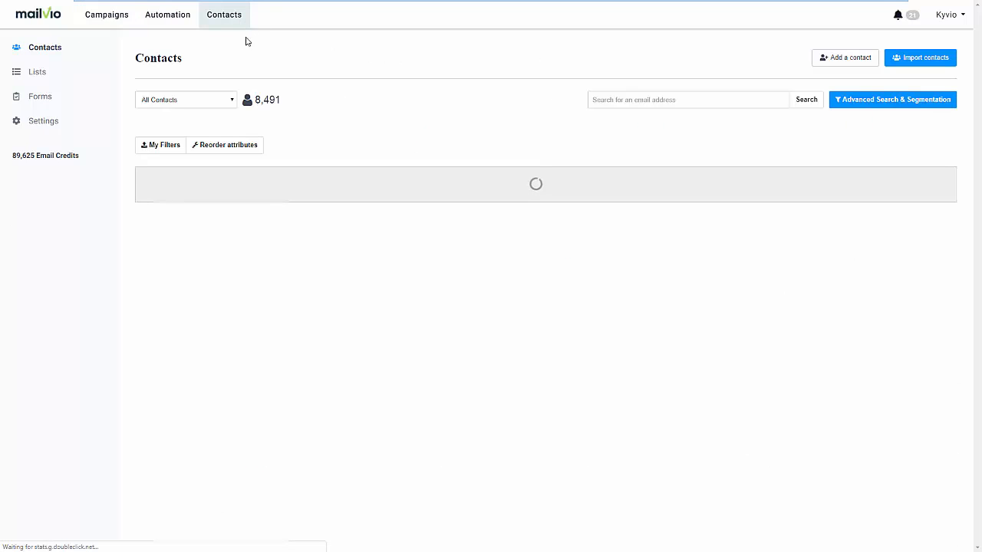
{"action": "left_click", "coordinate": [73, 80]}
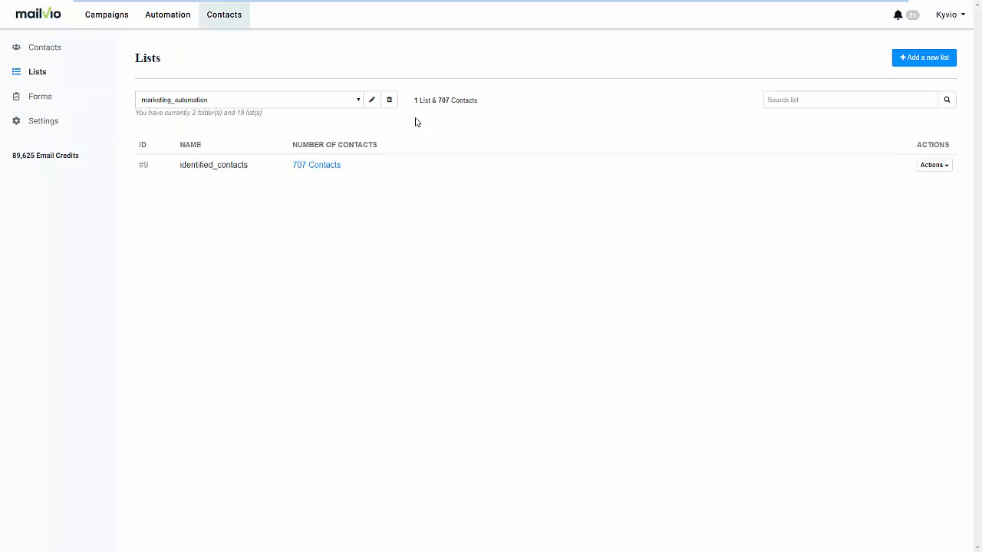
{"action": "left_click", "coordinate": [358, 99]}
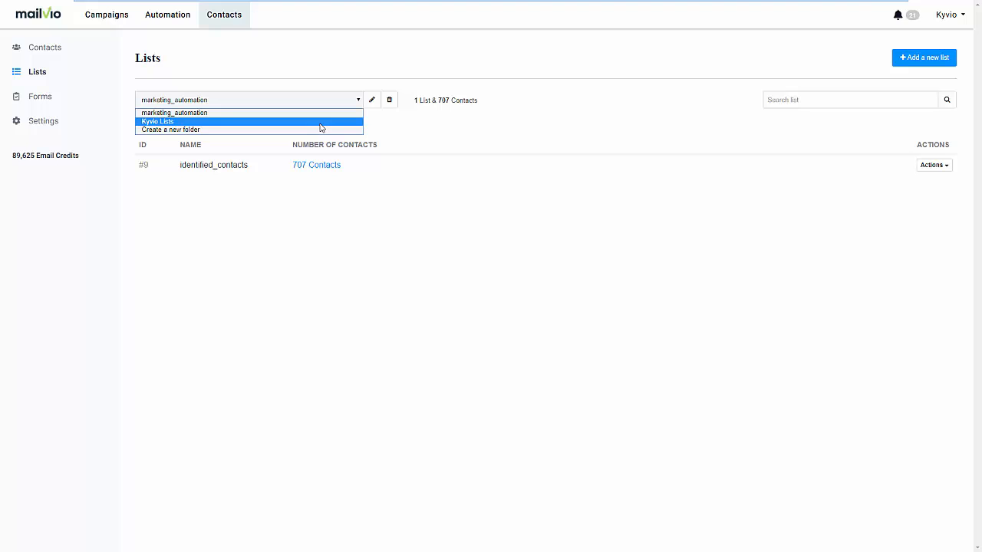
{"action": "left_click", "coordinate": [394, 131]}
{"action": "left_click", "coordinate": [908, 60]}
{"action": "left_click", "coordinate": [217, 154]}
{"action": "type", "text": "Live Demo"}
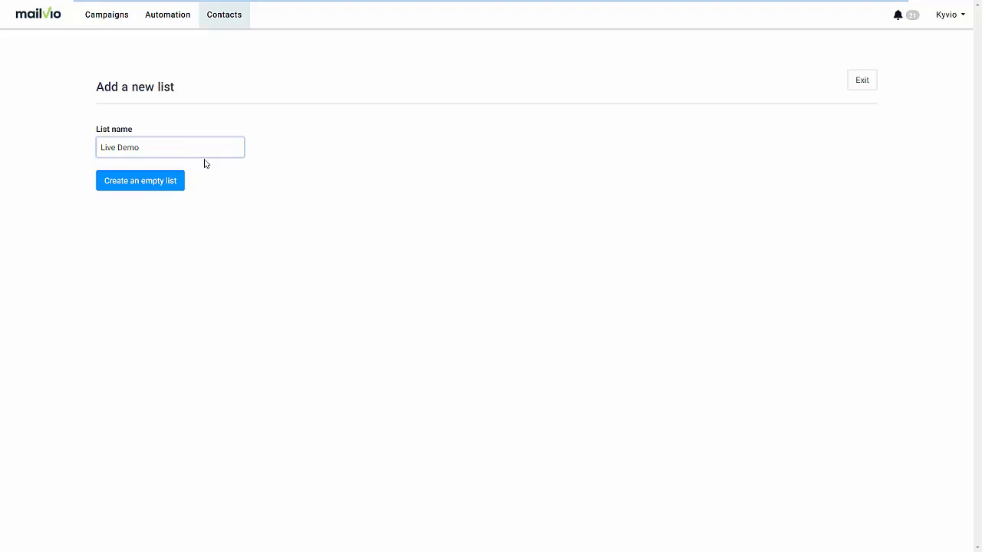
{"action": "left_click", "coordinate": [153, 185]}
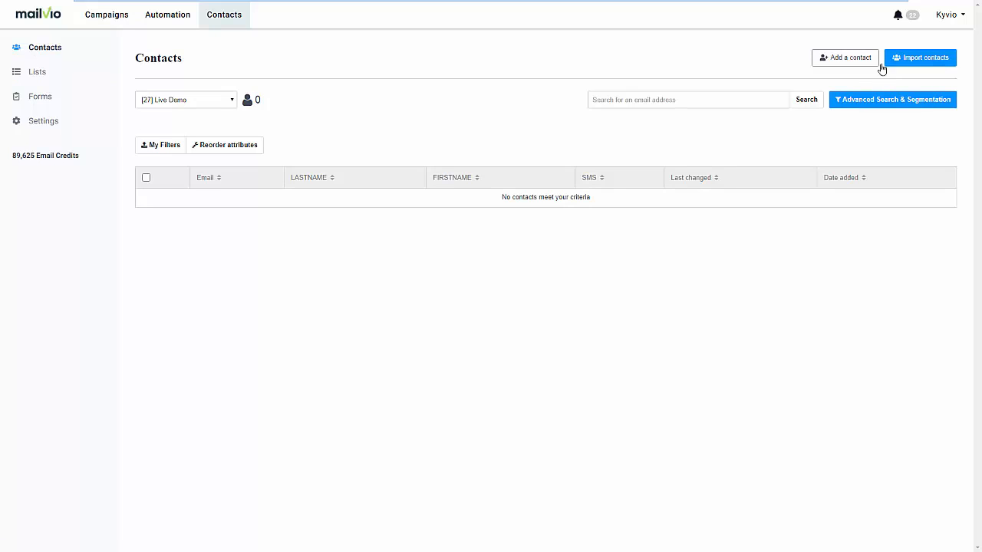
Review the contact import options and the subscription and unsubscription forms
{"action": "left_click", "coordinate": [919, 65]}
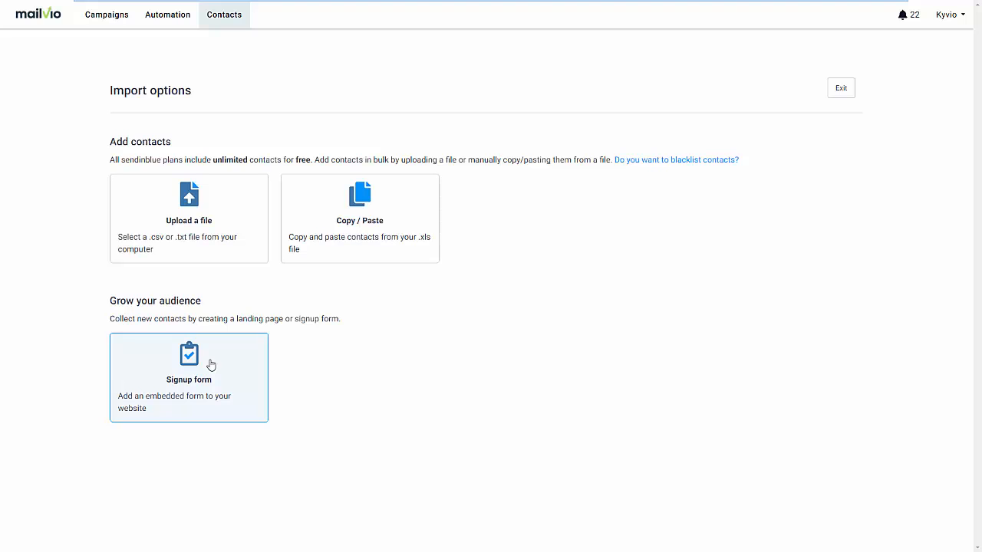
{"action": "left_click", "coordinate": [226, 25]}
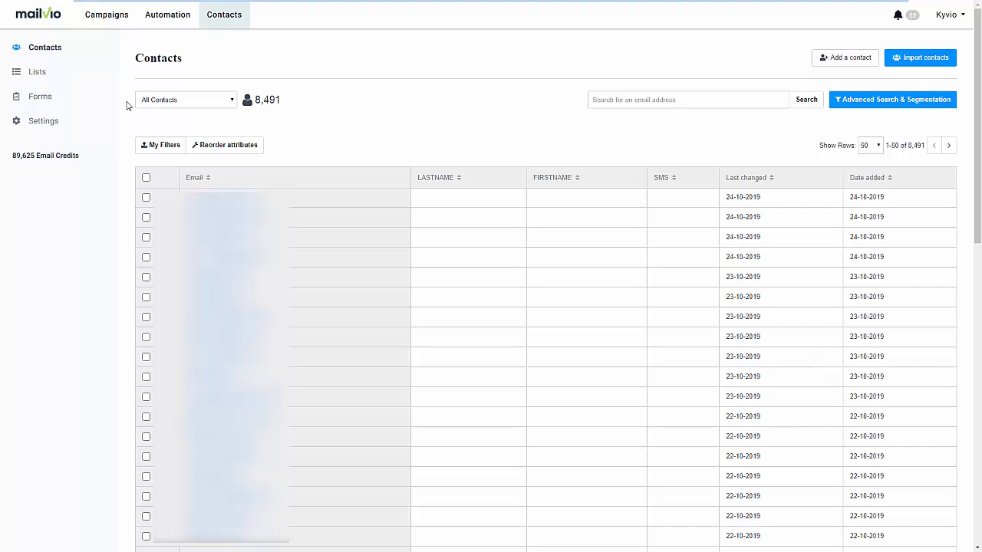
{"action": "left_click", "coordinate": [78, 99]}
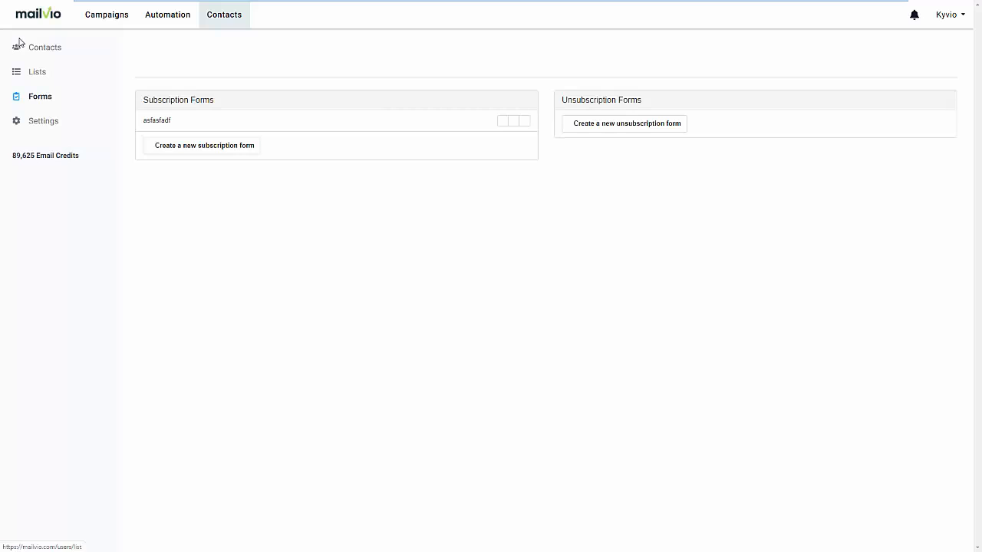
Create an automation workflow of the Page Visit type and accept its template
{"action": "left_click", "coordinate": [161, 24]}
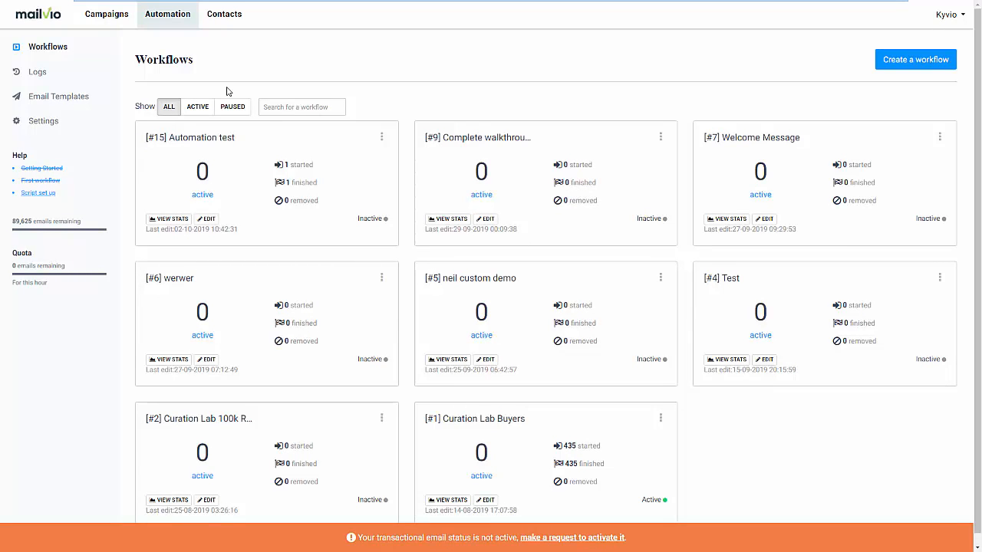
{"action": "left_click", "coordinate": [893, 62]}
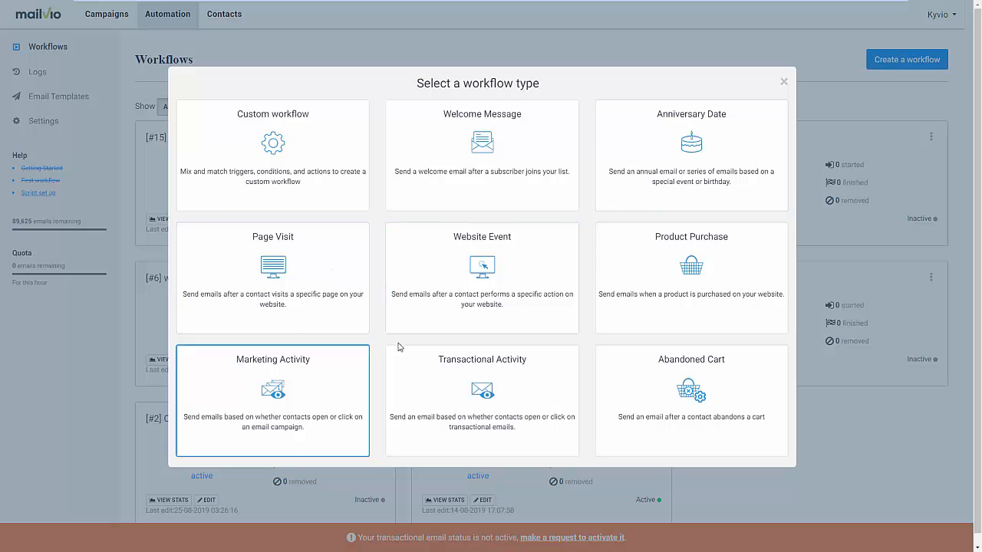
{"action": "left_click", "coordinate": [298, 316]}
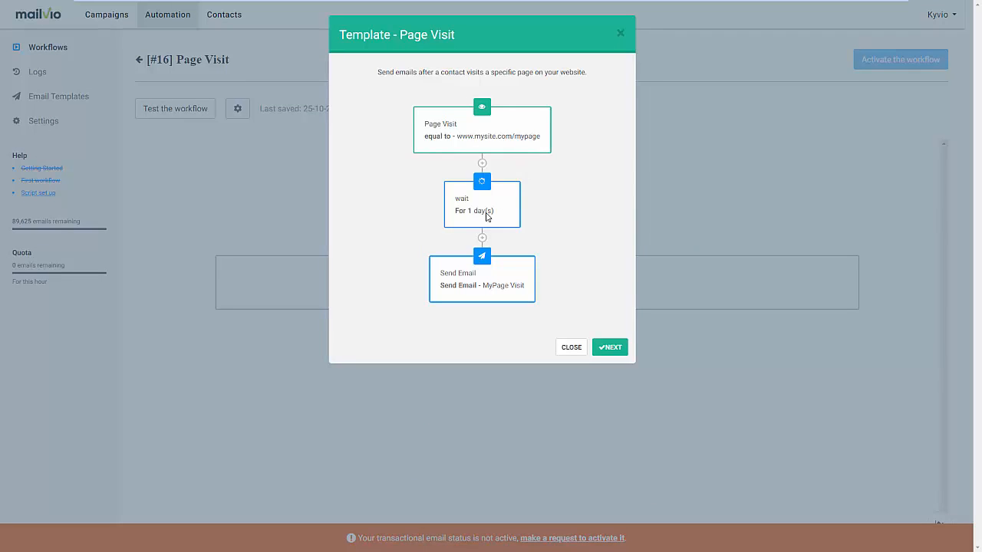
{"action": "left_click", "coordinate": [614, 349]}
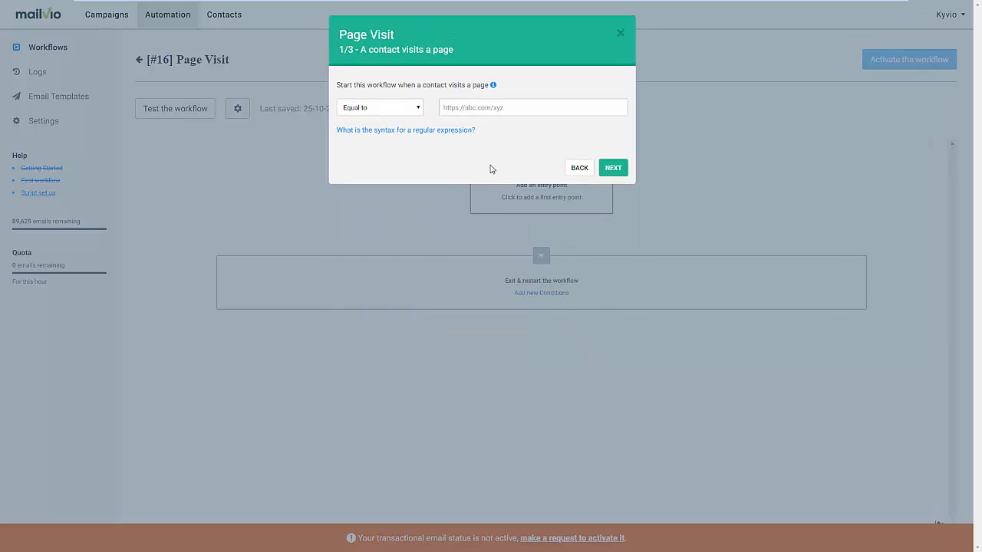
{"action": "left_click", "coordinate": [484, 108]}
{"action": "type", "text": "ht"}
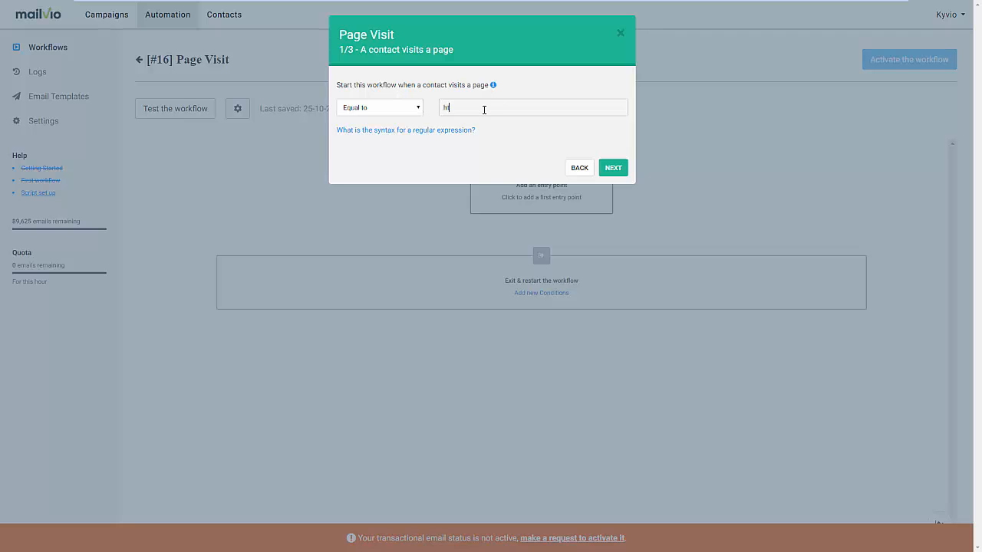
{"action": "type", "text": "tps://mailvio.com"}
{"action": "left_click", "coordinate": [610, 168]}
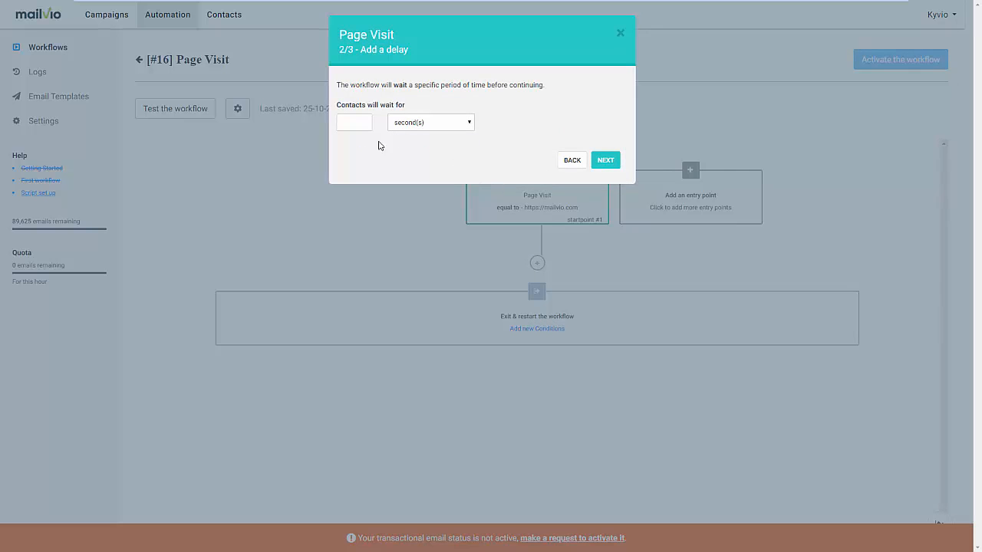
Set the workflow's delay to 2 hours
{"action": "type", "text": "2"}
{"action": "left_click", "coordinate": [435, 127]}
{"action": "left_click", "coordinate": [437, 157]}
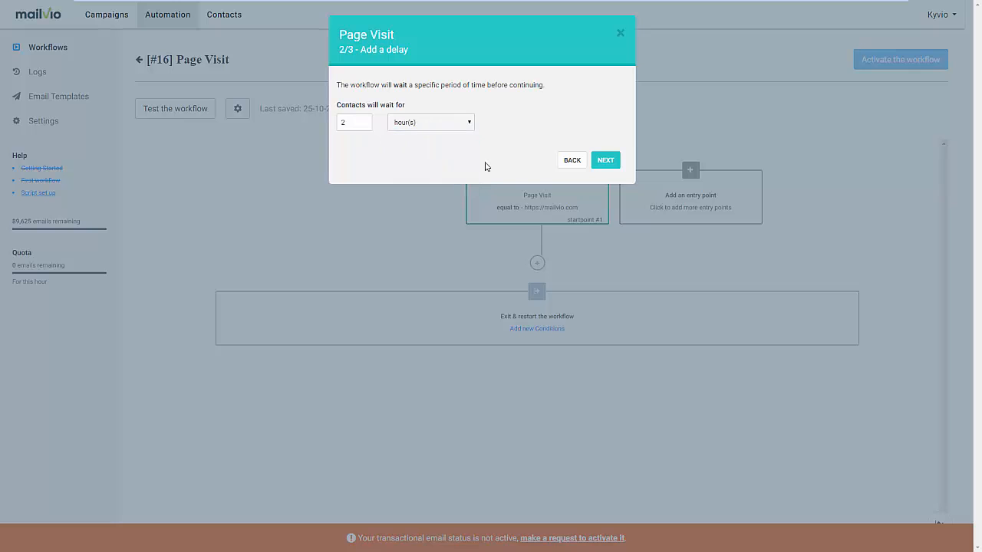
{"action": "left_click", "coordinate": [588, 164]}
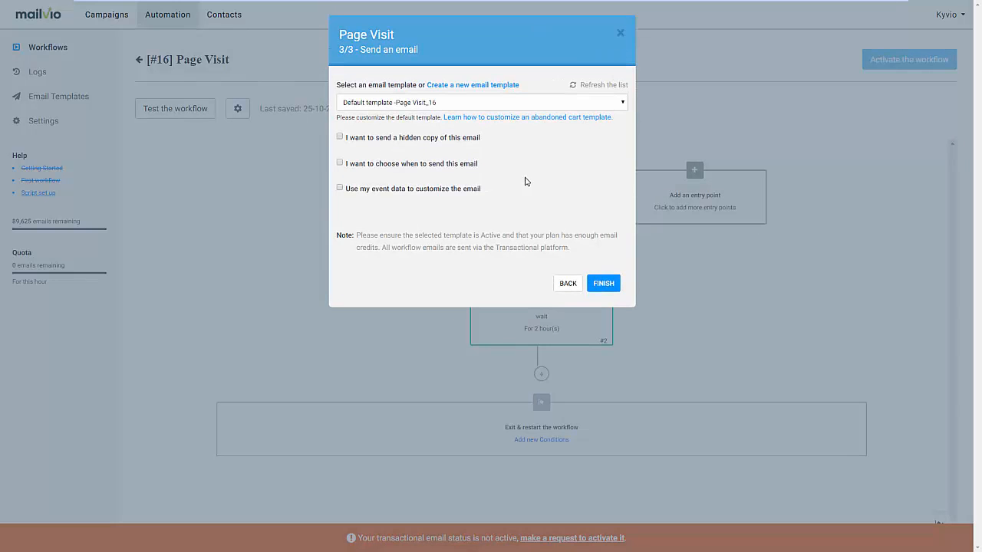
{"action": "left_click", "coordinate": [404, 103]}
{"action": "left_click", "coordinate": [406, 104]}
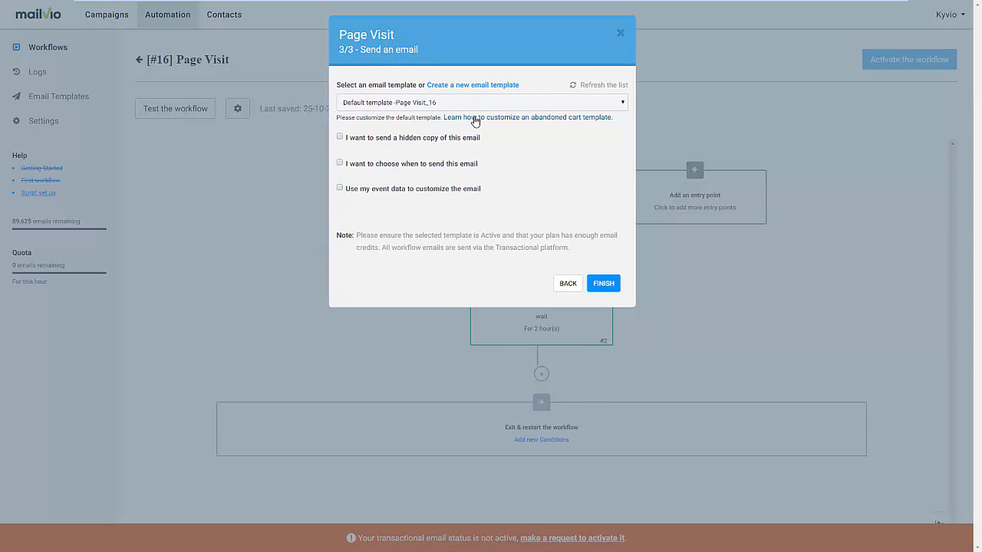
{"action": "left_click", "coordinate": [340, 164]}
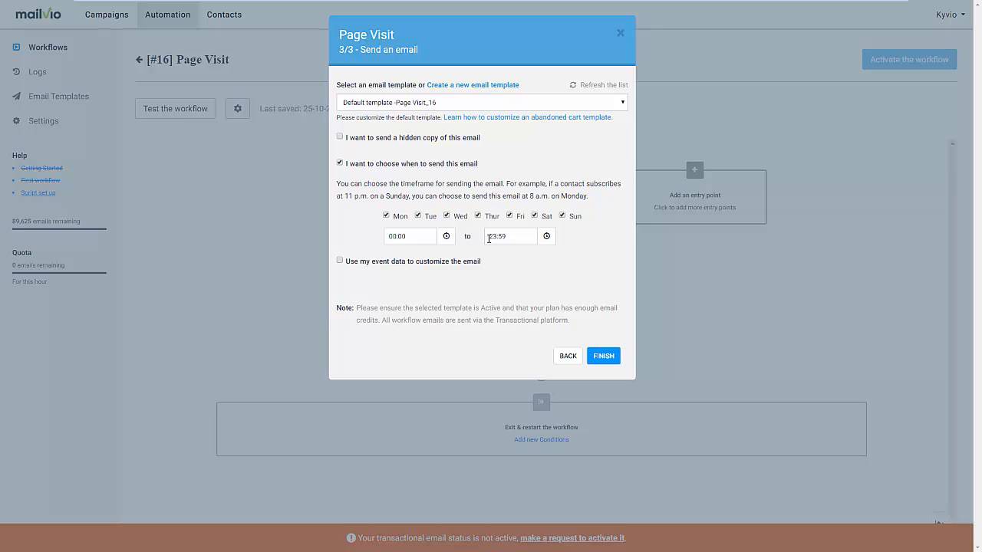
{"action": "left_click", "coordinate": [340, 261]}
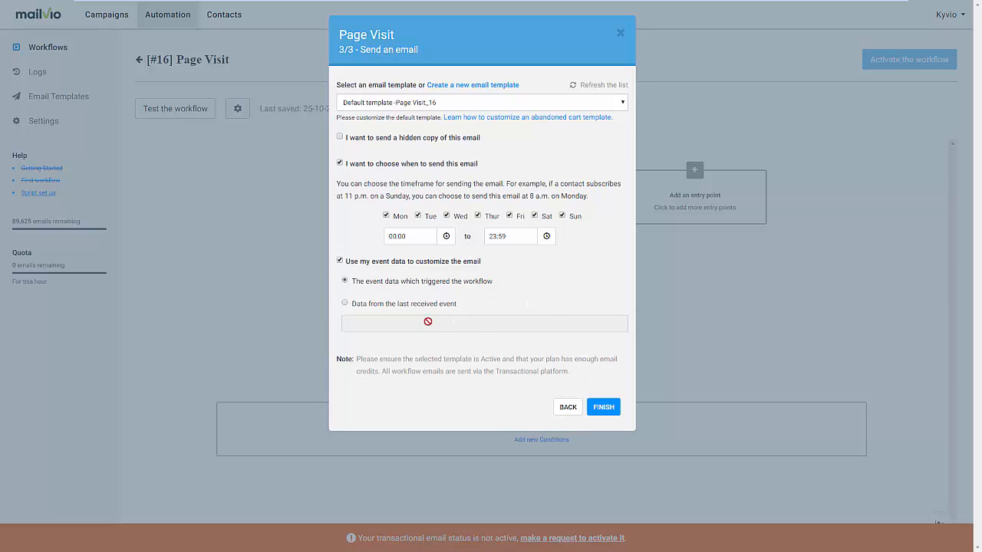
{"action": "left_click", "coordinate": [340, 261]}
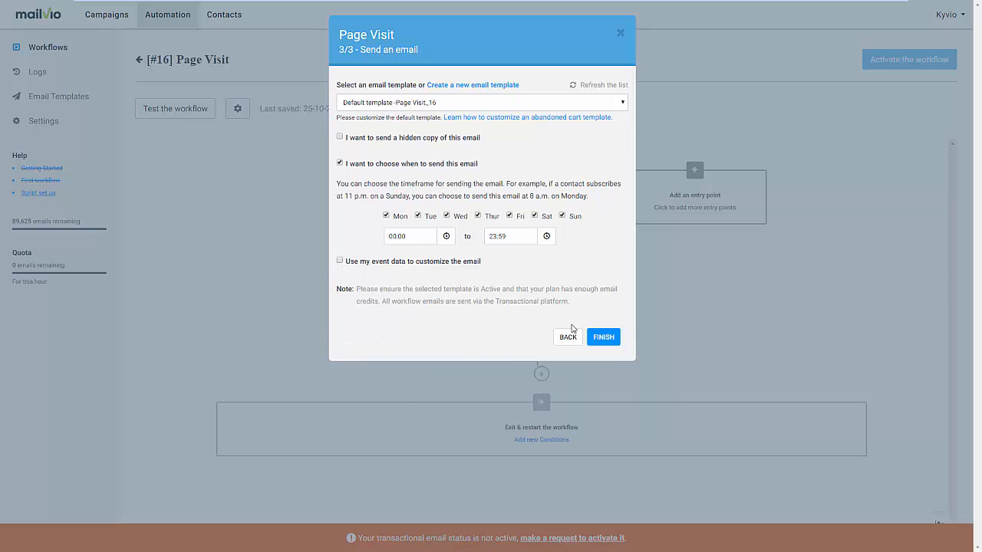
{"action": "left_click", "coordinate": [339, 163]}
Finish the workflow's send-email step with the default Page Visit template and no extra options
{"action": "left_click", "coordinate": [604, 268]}
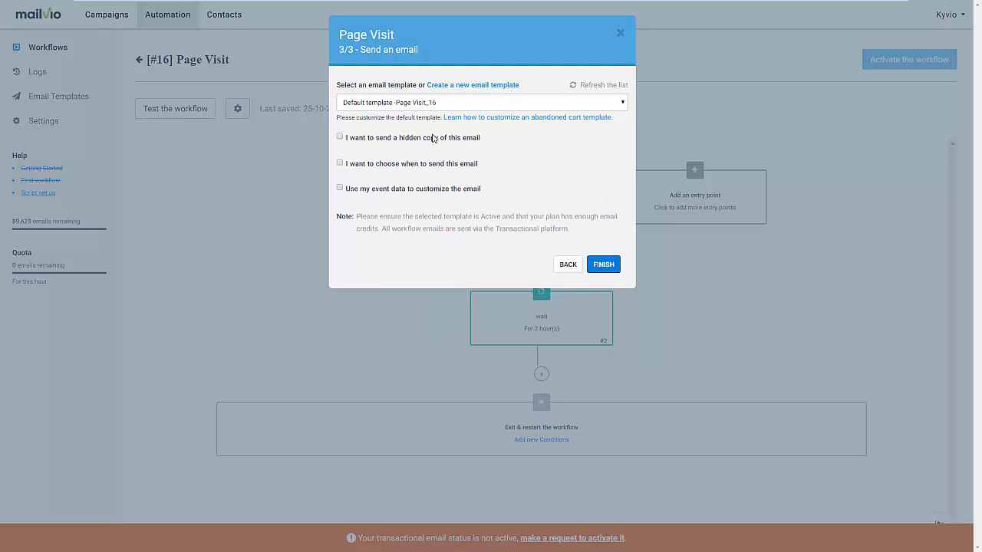
{"action": "scroll", "coordinate": [610, 284], "scroll_direction": "down", "scroll_amount": 1}
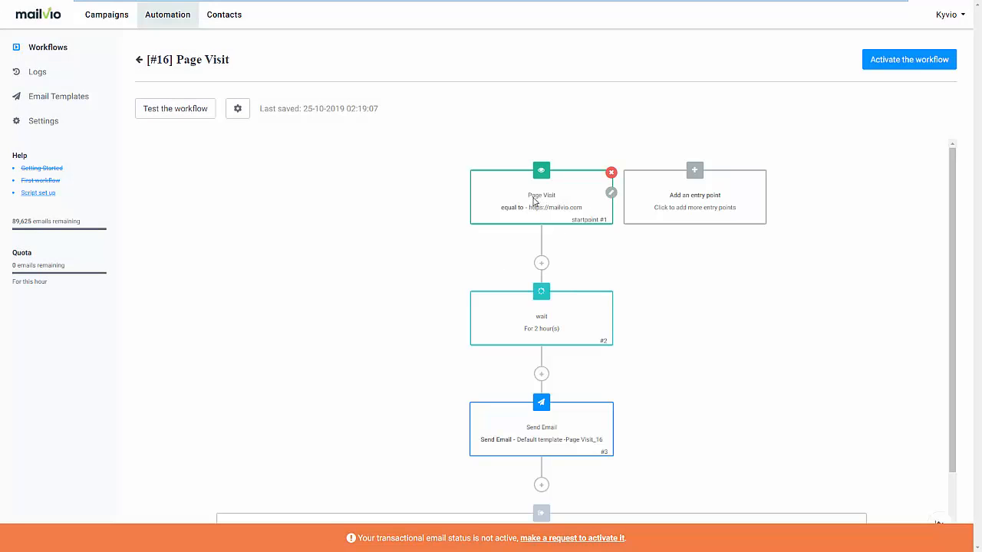
Insert an If/Else condition between the wait and the email, checking whether contacts opened any campaign at any time
{"action": "scroll", "coordinate": [555, 279], "scroll_direction": "down", "scroll_amount": 1}
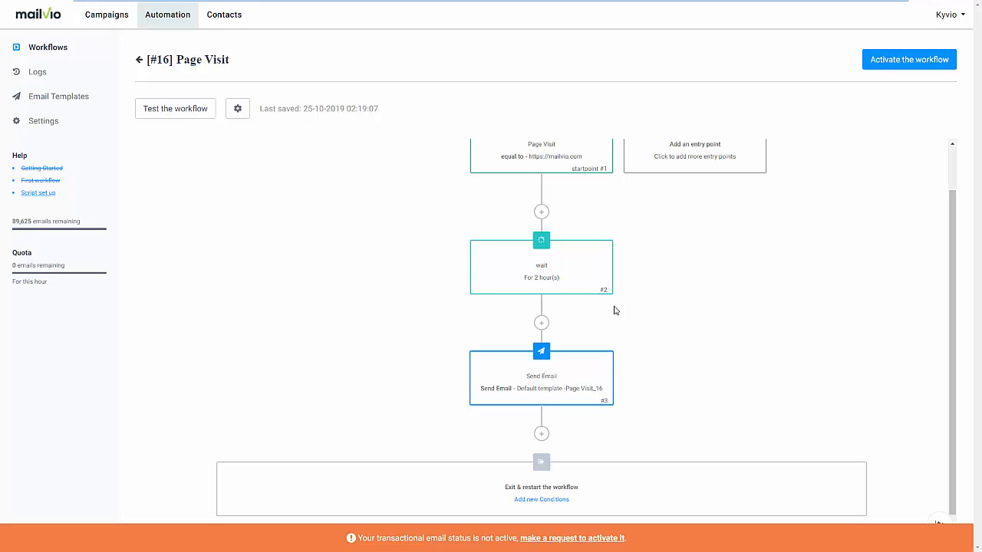
{"action": "left_click", "coordinate": [541, 325]}
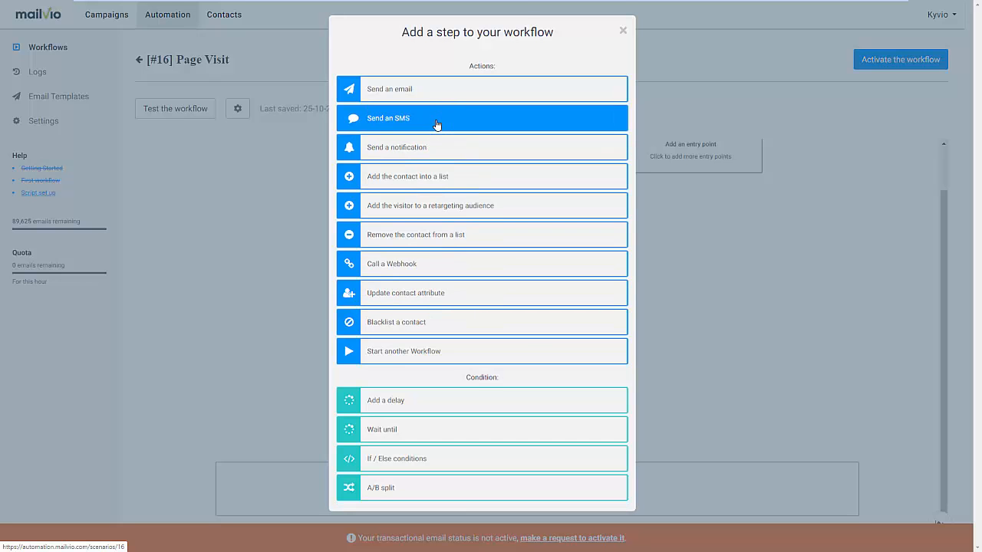
{"action": "left_click", "coordinate": [462, 460]}
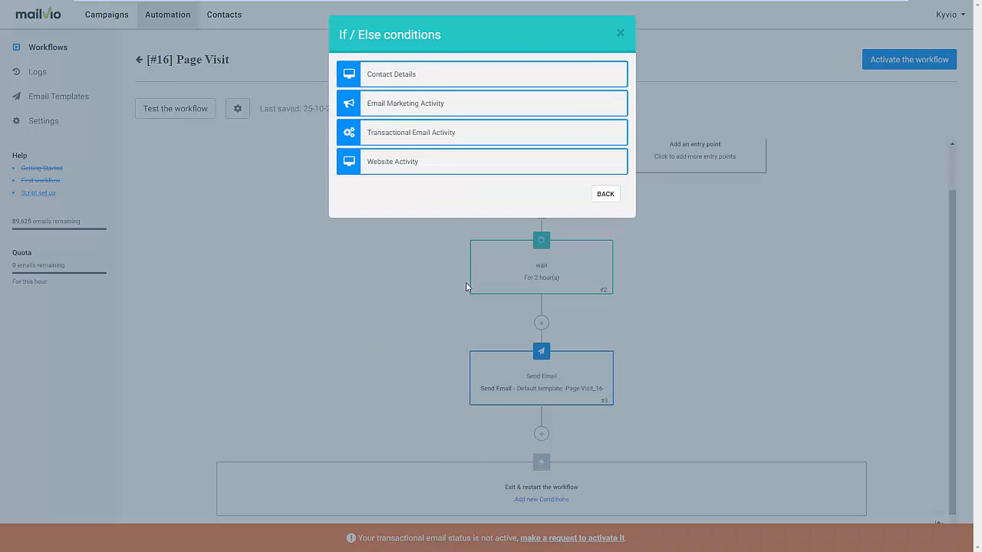
{"action": "left_click", "coordinate": [427, 104]}
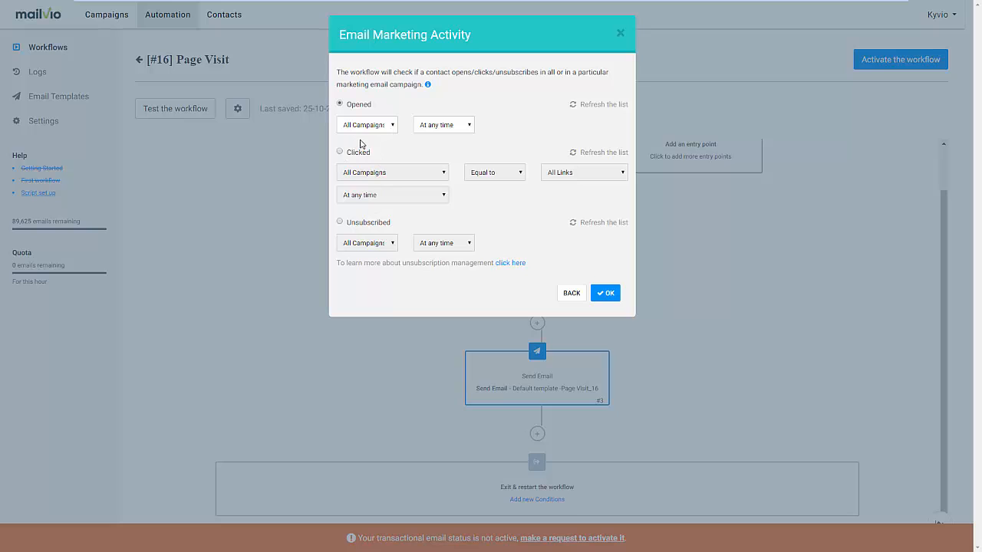
{"action": "left_click", "coordinate": [427, 129]}
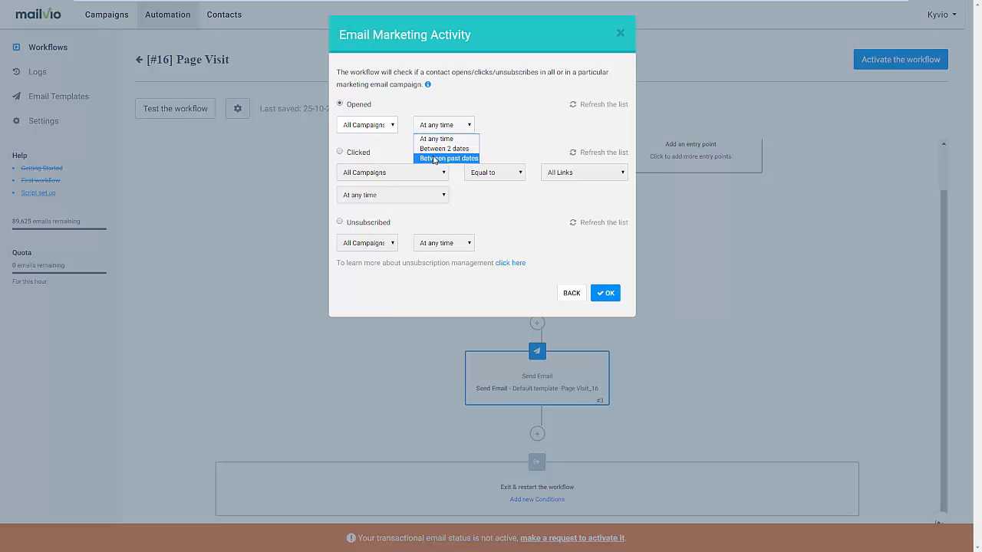
{"action": "left_click", "coordinate": [377, 131]}
{"action": "left_click", "coordinate": [455, 109]}
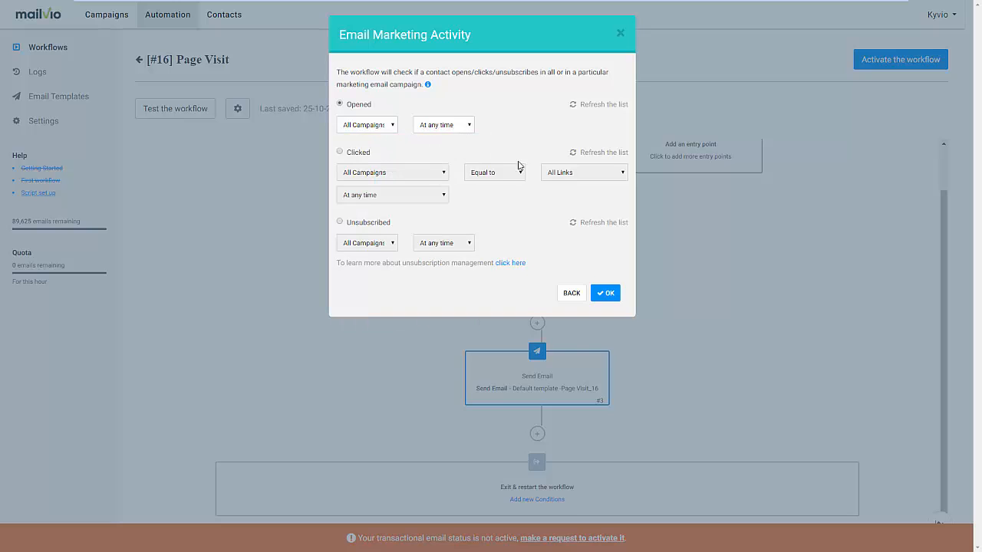
{"action": "left_click", "coordinate": [604, 297]}
{"action": "scroll", "coordinate": [570, 328], "scroll_direction": "down", "scroll_amount": 2}
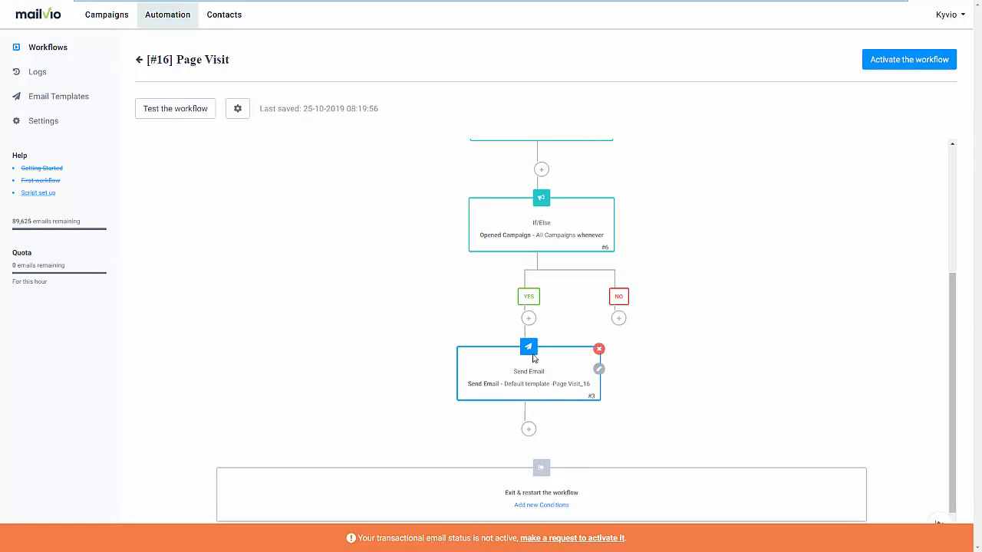
{"action": "left_click", "coordinate": [618, 319]}
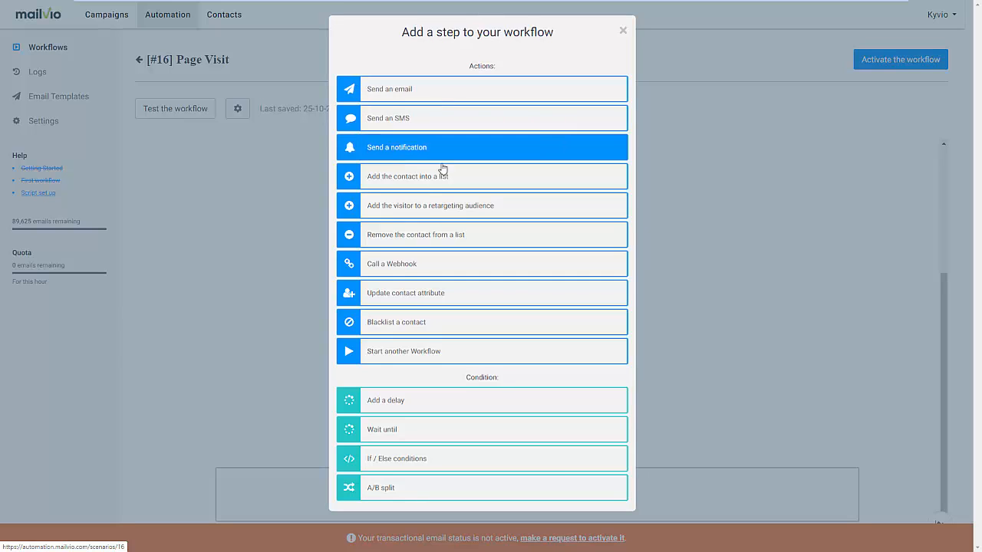
{"action": "left_click", "coordinate": [690, 261]}
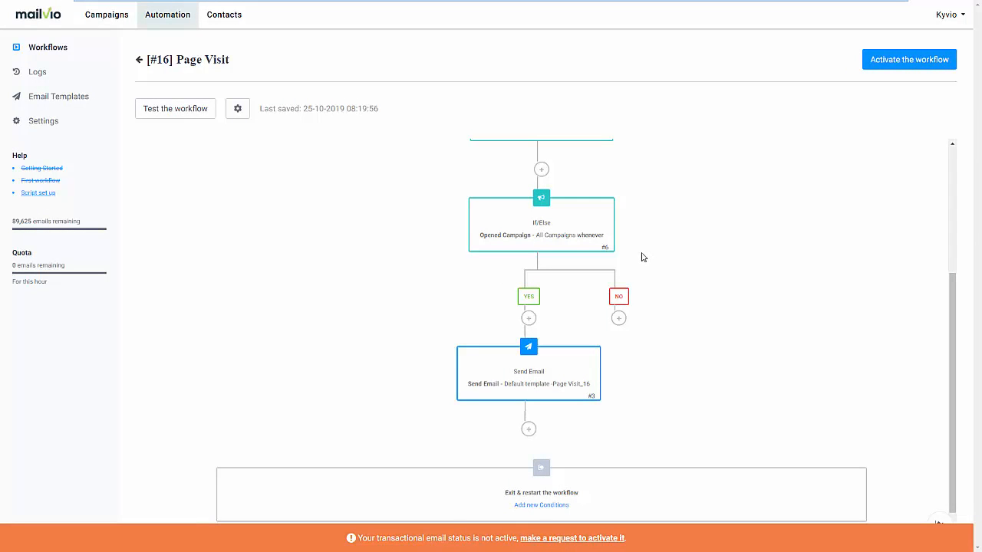
Examine the Email Marketing Activity and page visit settings offered for an additional entry point, without adding one
{"action": "scroll", "coordinate": [642, 257], "scroll_direction": "up", "scroll_amount": 3}
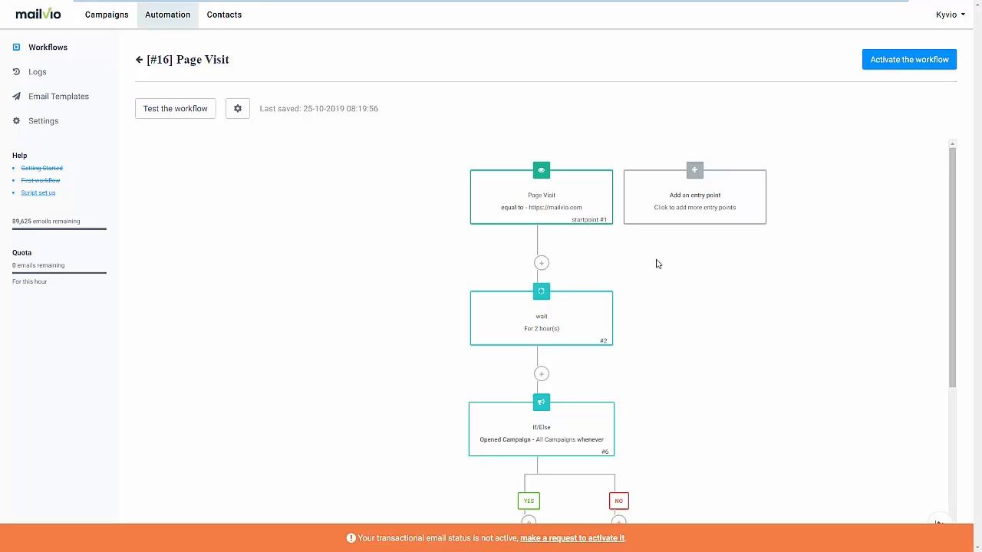
{"action": "left_click", "coordinate": [664, 194]}
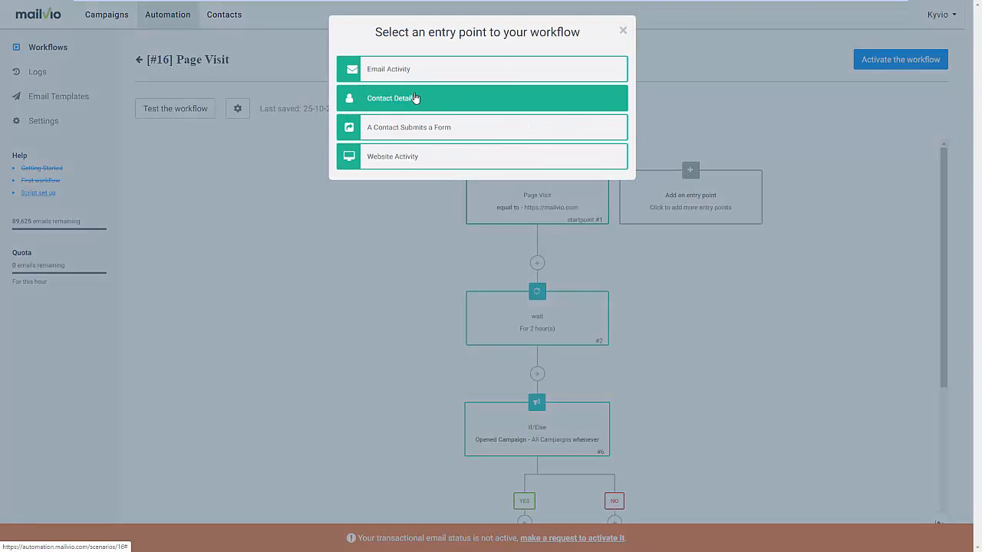
{"action": "left_click", "coordinate": [416, 77]}
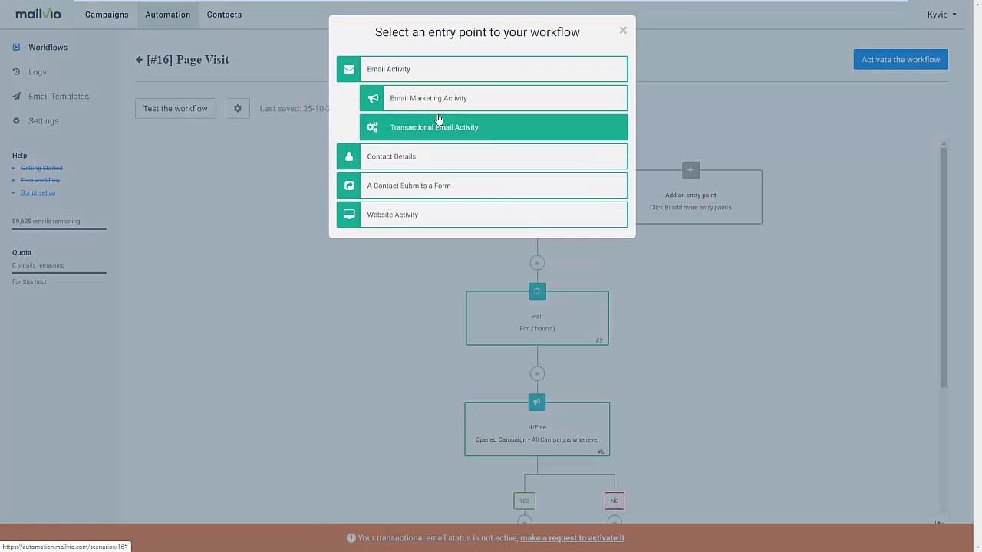
{"action": "left_click", "coordinate": [471, 101]}
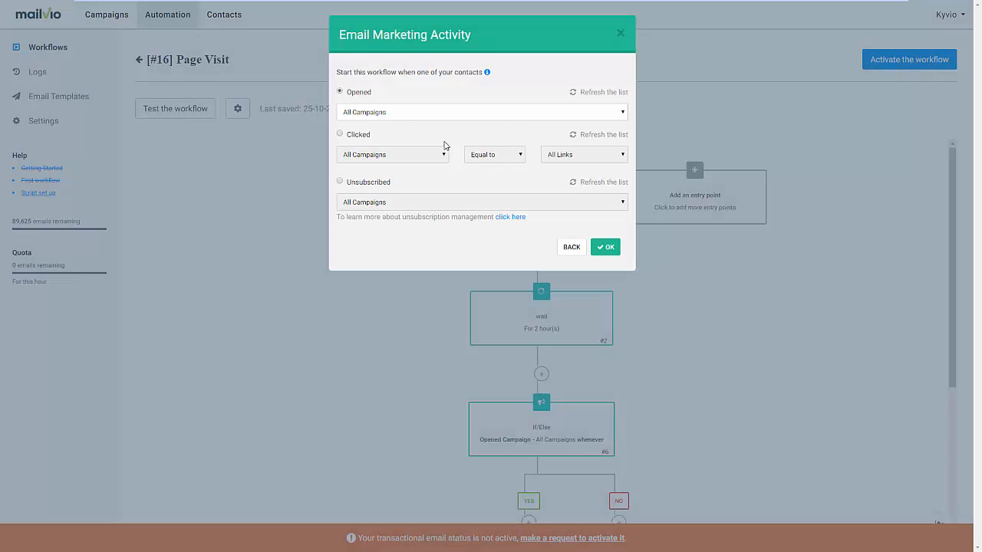
{"action": "left_click", "coordinate": [619, 36]}
{"action": "left_click", "coordinate": [690, 170]}
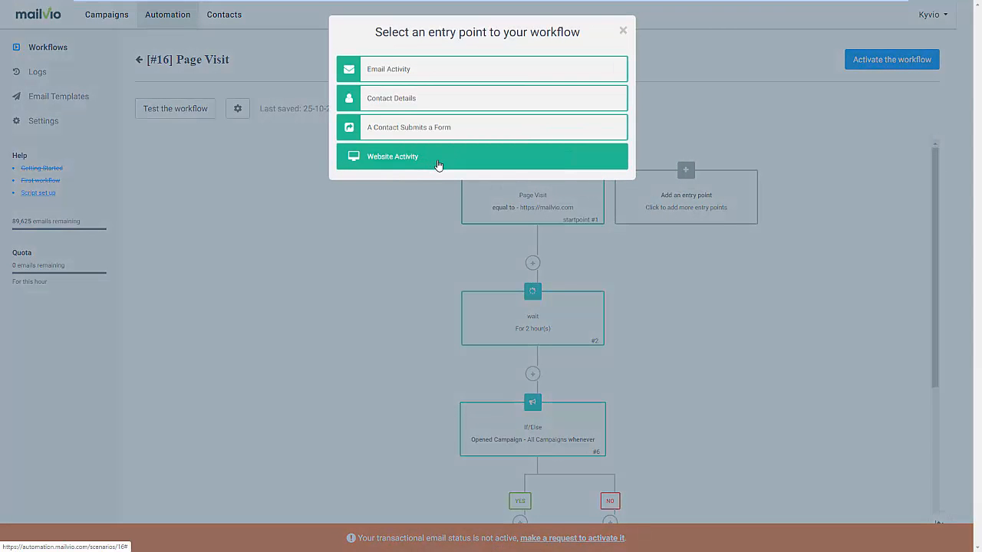
{"action": "left_click", "coordinate": [438, 166]}
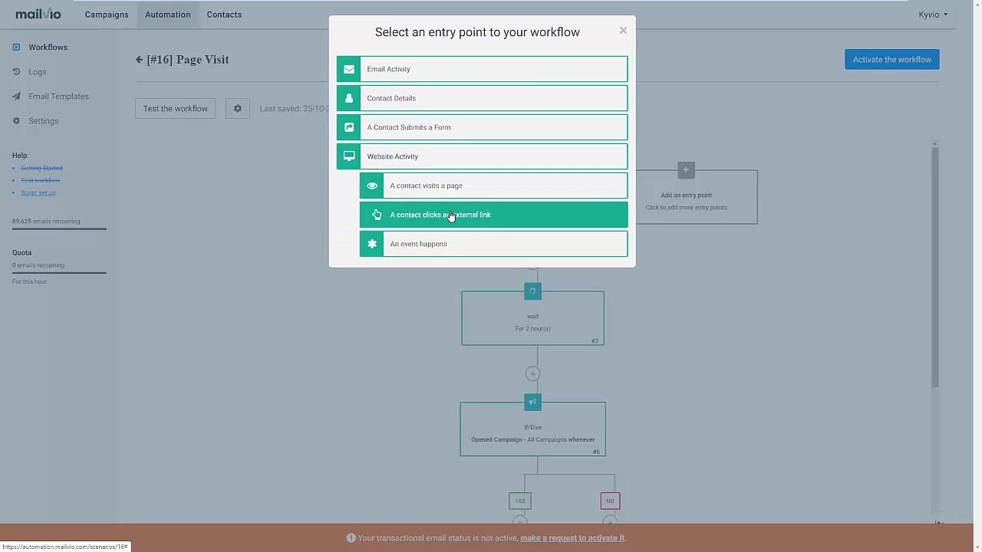
{"action": "left_click", "coordinate": [445, 189]}
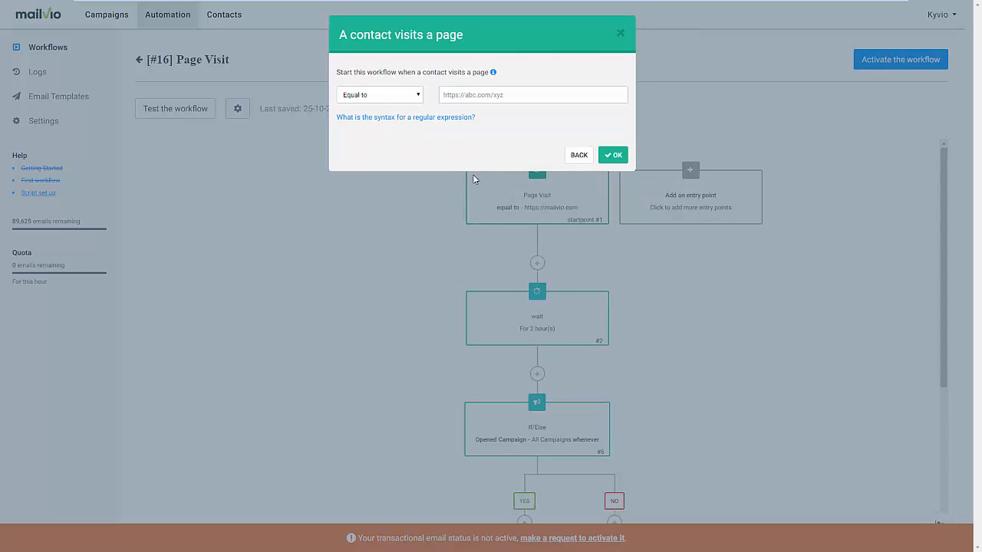
{"action": "left_click", "coordinate": [578, 155]}
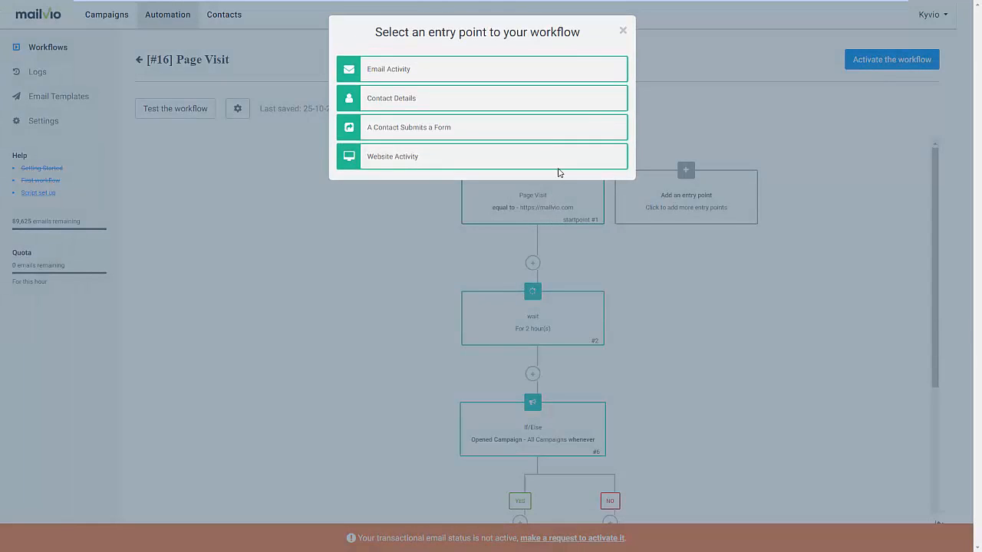
{"action": "left_click", "coordinate": [622, 30]}
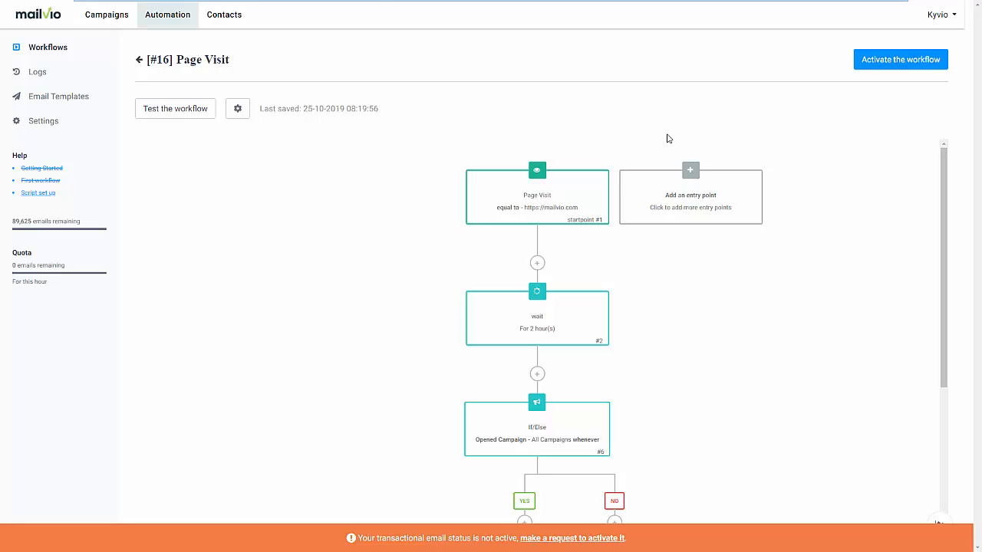
Leave the workflow inactive and set up a new campaign named "Live Demo" with the subject line "This is a live demo"
{"action": "left_click", "coordinate": [104, 21]}
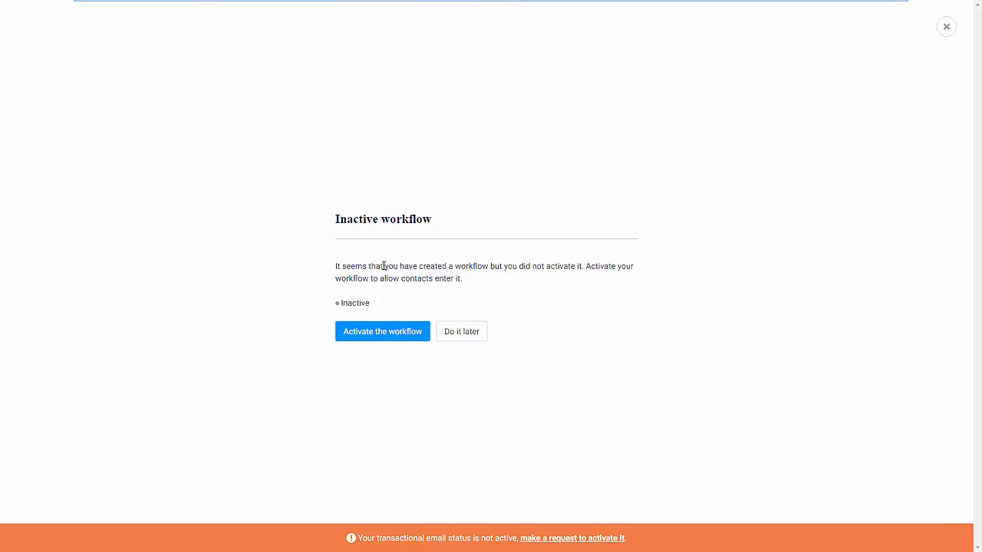
{"action": "left_click", "coordinate": [445, 343]}
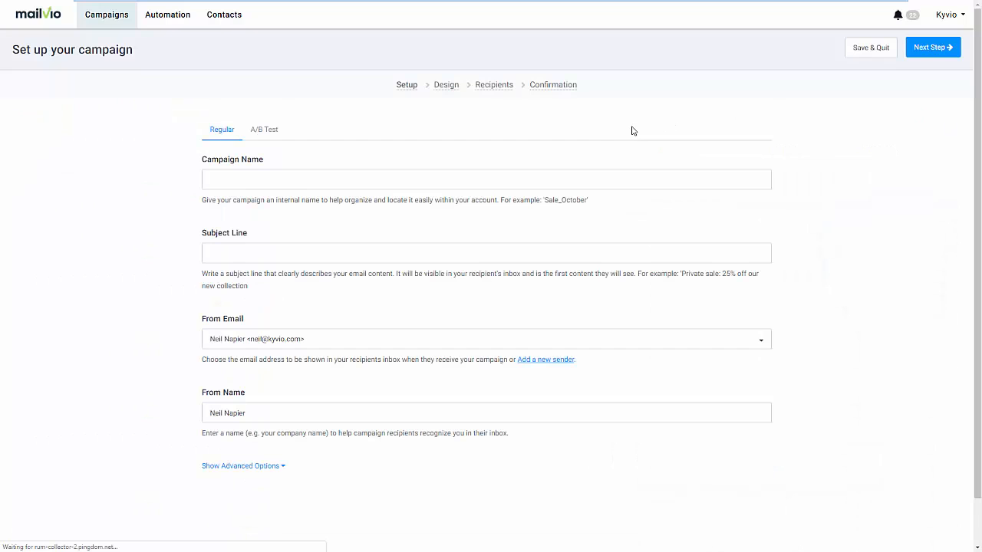
{"action": "left_click", "coordinate": [293, 182]}
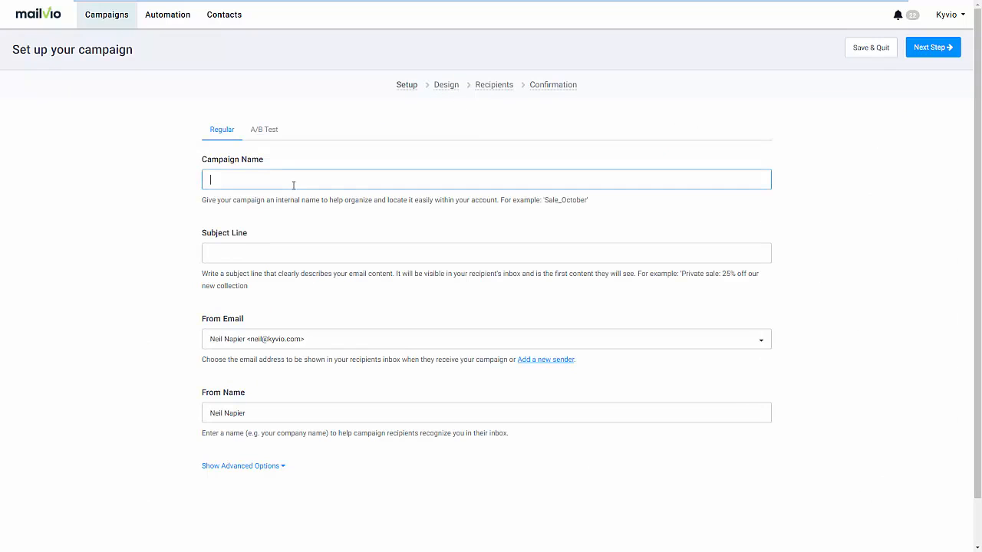
{"action": "type", "text": "Live Demo"}
{"action": "key", "text": "Tab"}
{"action": "type", "text": "T"}
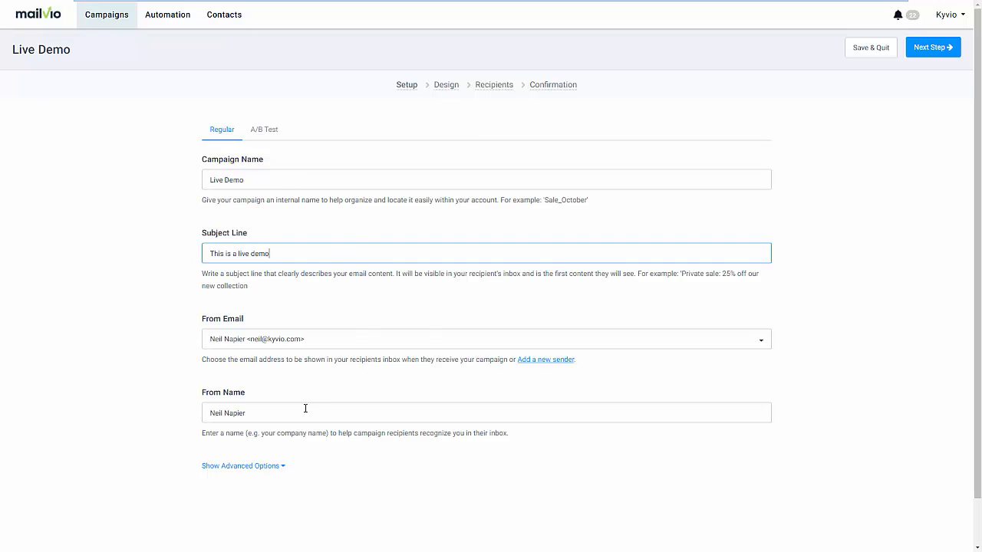
Reveal the campaign's advanced options and look through the reply-to, 'To' field and remaining settings
{"action": "left_click", "coordinate": [254, 466]}
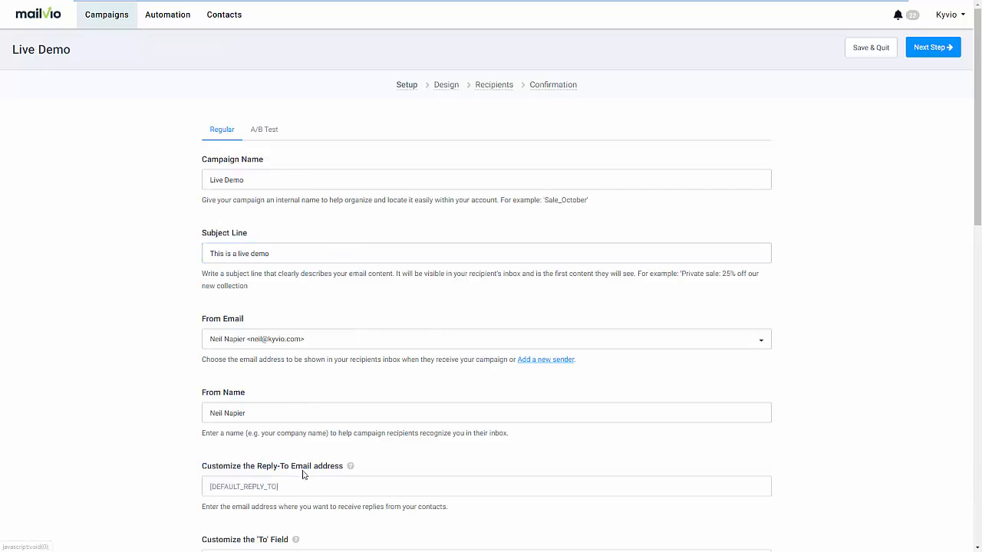
{"action": "scroll", "coordinate": [305, 477], "scroll_direction": "down", "scroll_amount": 1}
{"action": "scroll", "coordinate": [305, 477], "scroll_direction": "down", "scroll_amount": 3}
{"action": "scroll", "coordinate": [304, 476], "scroll_direction": "up", "scroll_amount": 4}
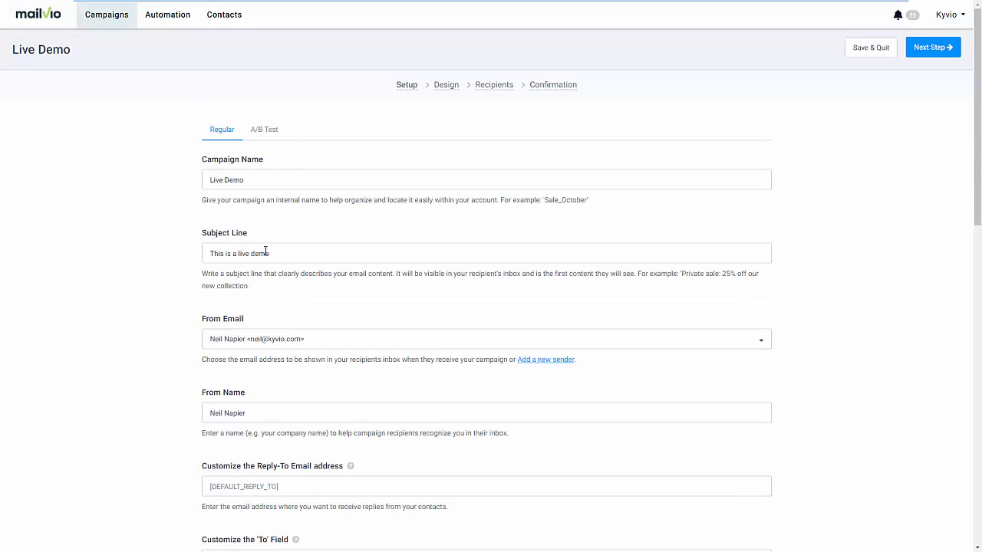
Make the campaign an A/B test with "This demo rocks!" as subject line B and continue to the design stage
{"action": "left_click", "coordinate": [270, 141]}
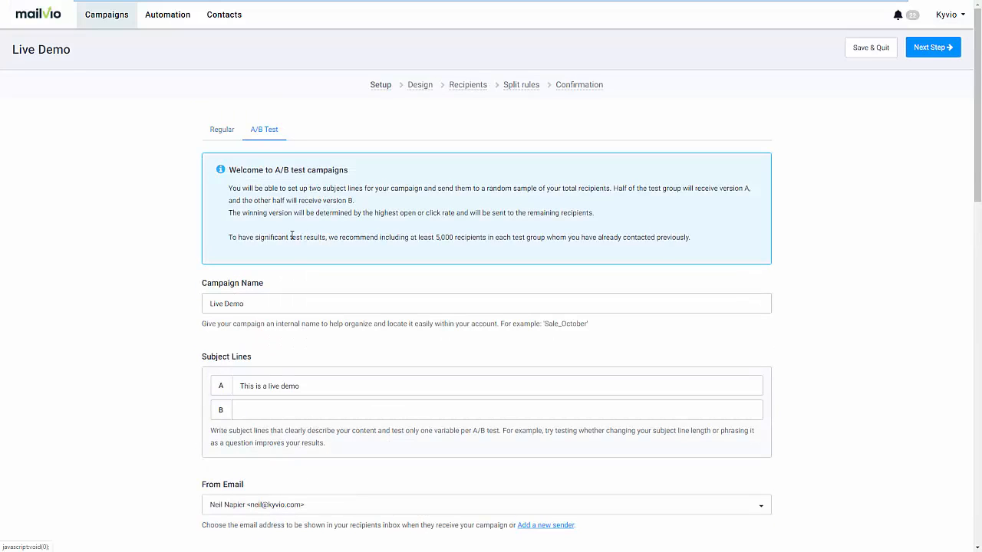
{"action": "left_click", "coordinate": [282, 405]}
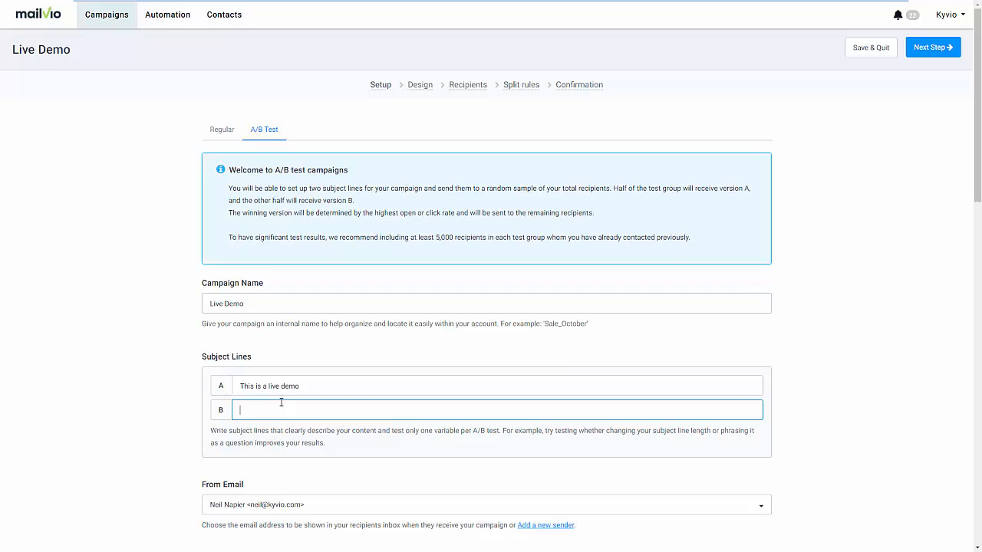
{"action": "type", "text": "This demo rocks!"}
{"action": "scroll", "coordinate": [355, 467], "scroll_direction": "down", "scroll_amount": 4}
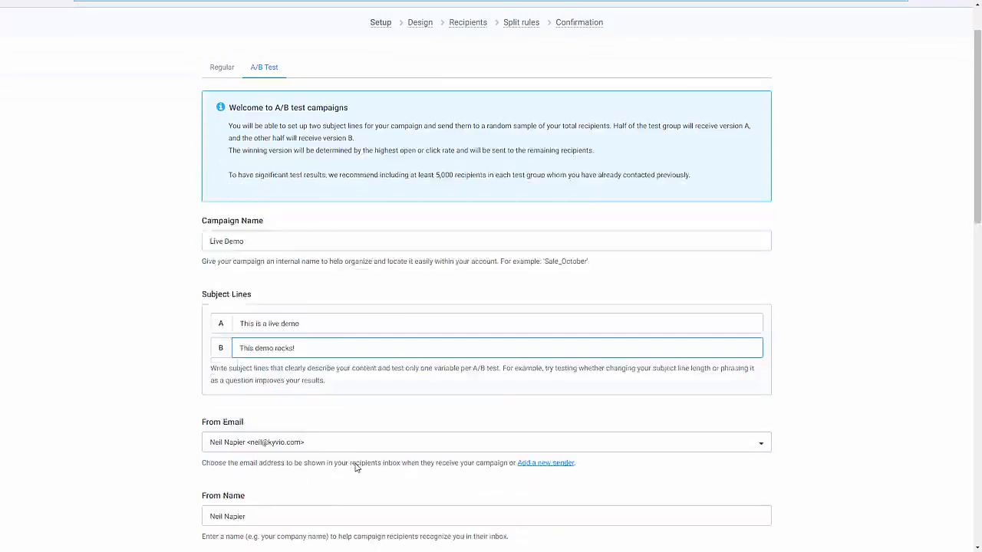
{"action": "scroll", "coordinate": [372, 451], "scroll_direction": "up", "scroll_amount": 3}
{"action": "left_click", "coordinate": [931, 55]}
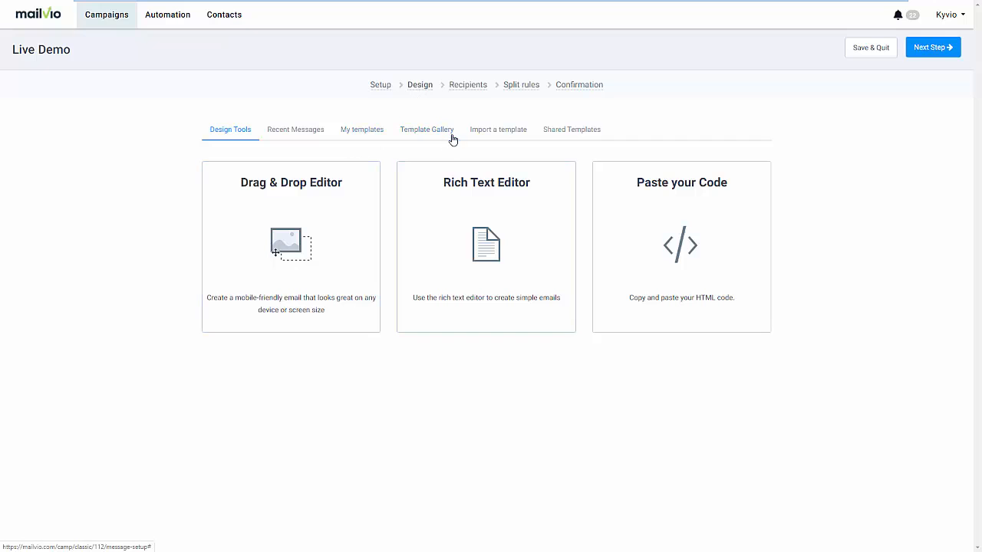
Browse the newsletter, holiday greeting and sale designs in the campaign's Template Gallery
{"action": "left_click", "coordinate": [427, 130]}
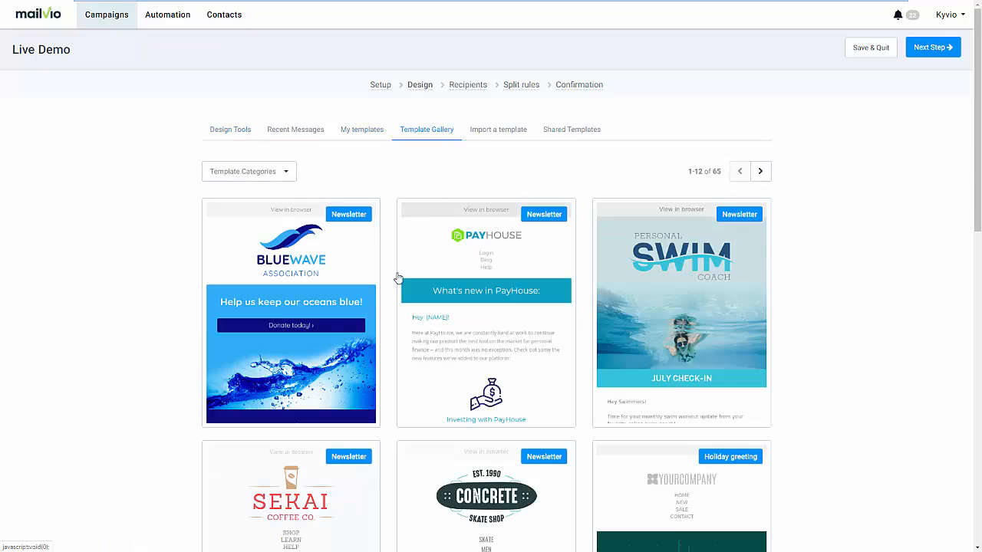
{"action": "scroll", "coordinate": [391, 315], "scroll_direction": "down", "scroll_amount": 6}
{"action": "scroll", "coordinate": [386, 330], "scroll_direction": "up", "scroll_amount": 3}
{"action": "scroll", "coordinate": [386, 330], "scroll_direction": "down", "scroll_amount": 7}
{"action": "scroll", "coordinate": [382, 328], "scroll_direction": "up", "scroll_amount": 10}
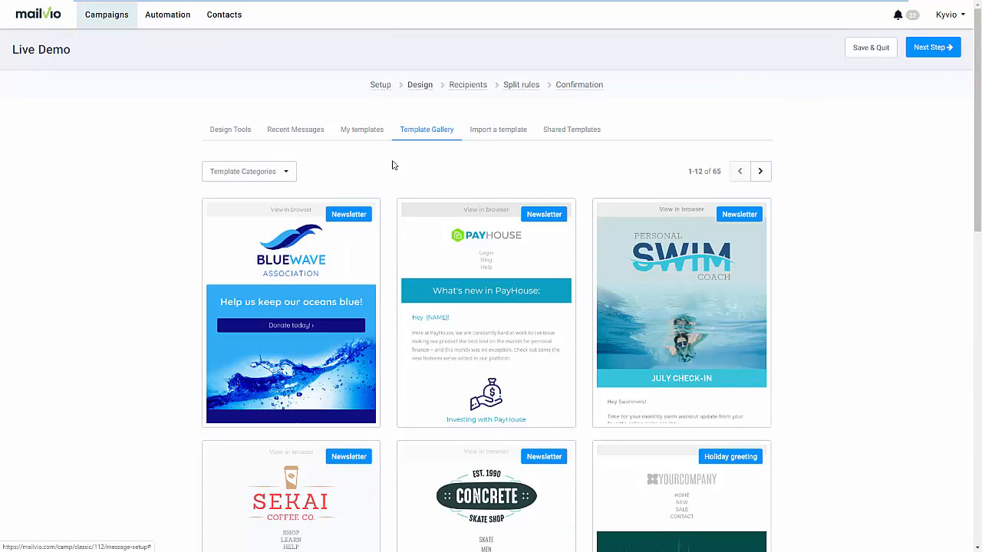
{"action": "left_click", "coordinate": [252, 140]}
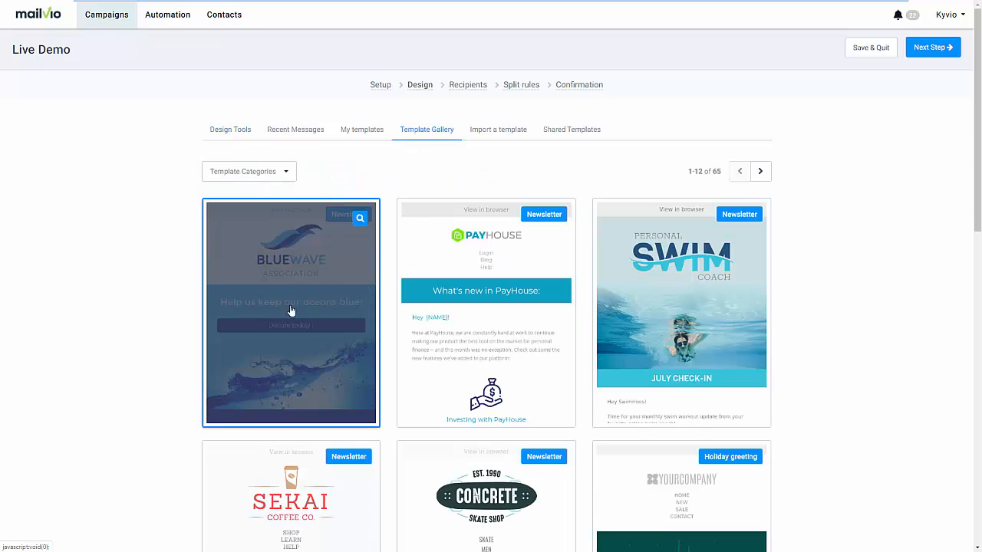
{"action": "scroll", "coordinate": [690, 292], "scroll_direction": "down", "scroll_amount": 3}
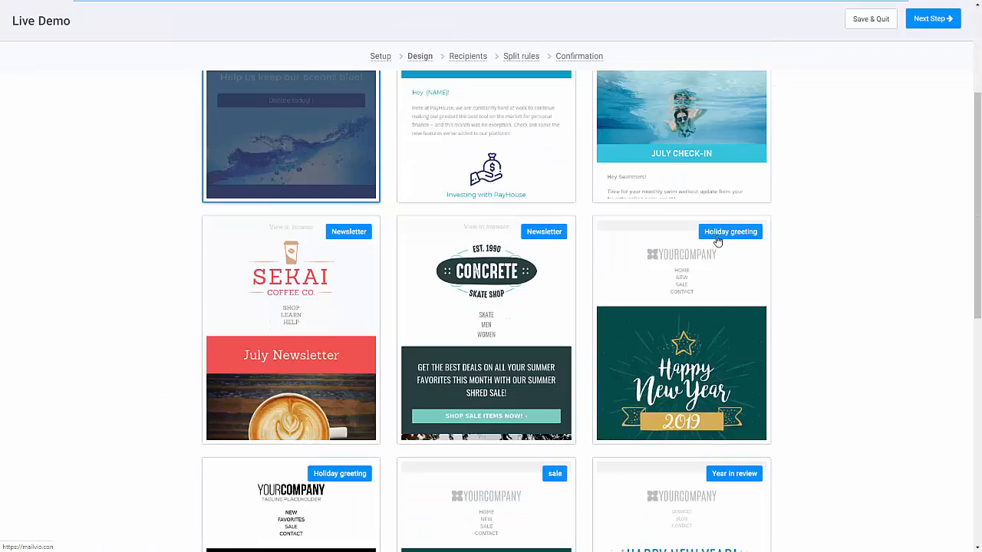
{"action": "scroll", "coordinate": [735, 199], "scroll_direction": "up", "scroll_amount": 2}
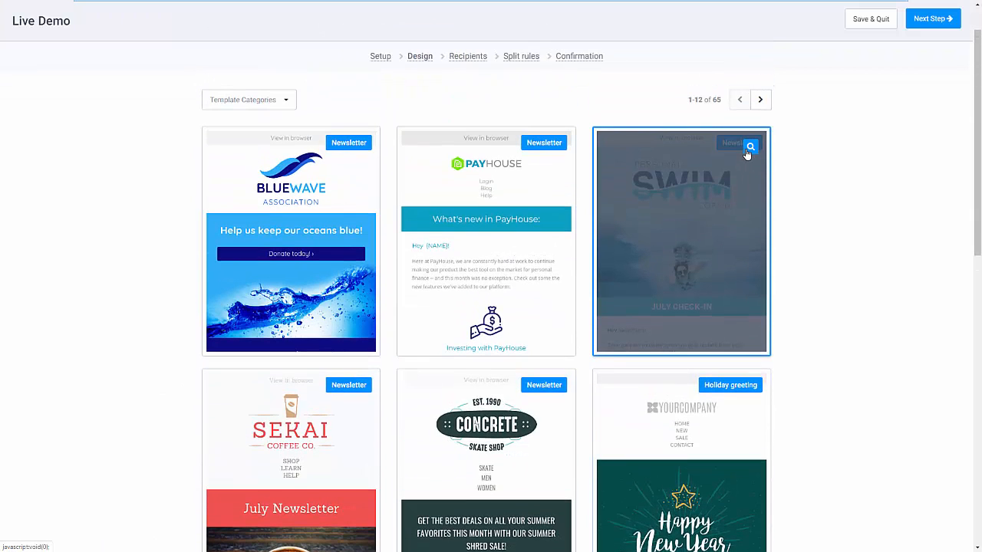
Preview the Personal Swim Coach newsletter template and use it for the campaign email
{"action": "left_click", "coordinate": [748, 150]}
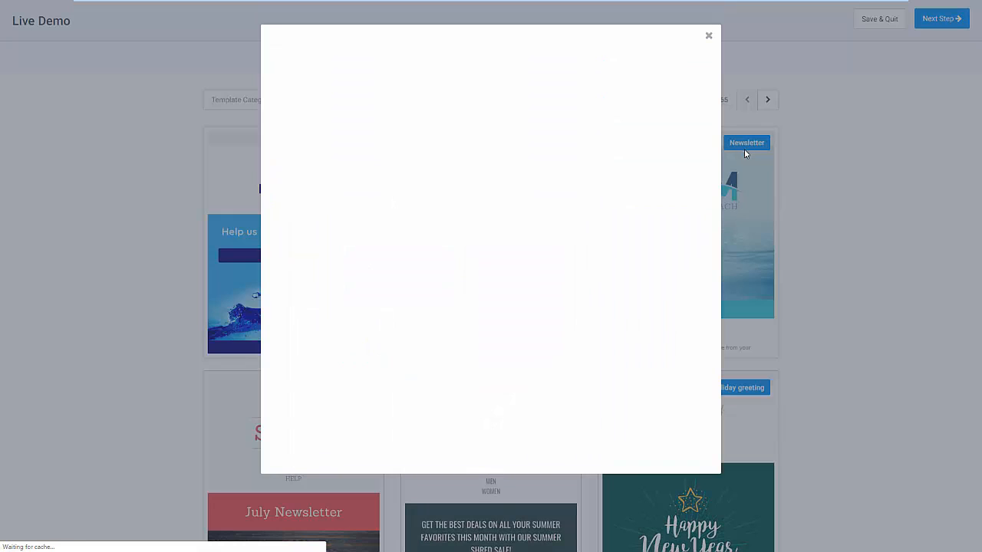
{"action": "scroll", "coordinate": [652, 222], "scroll_direction": "down", "scroll_amount": 2}
{"action": "scroll", "coordinate": [647, 240], "scroll_direction": "down", "scroll_amount": 10}
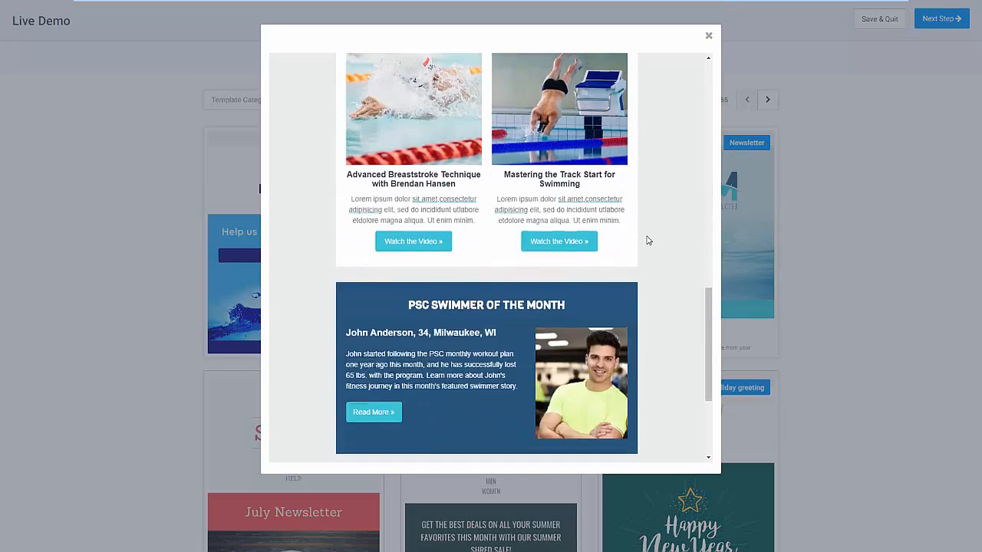
{"action": "left_click", "coordinate": [840, 241]}
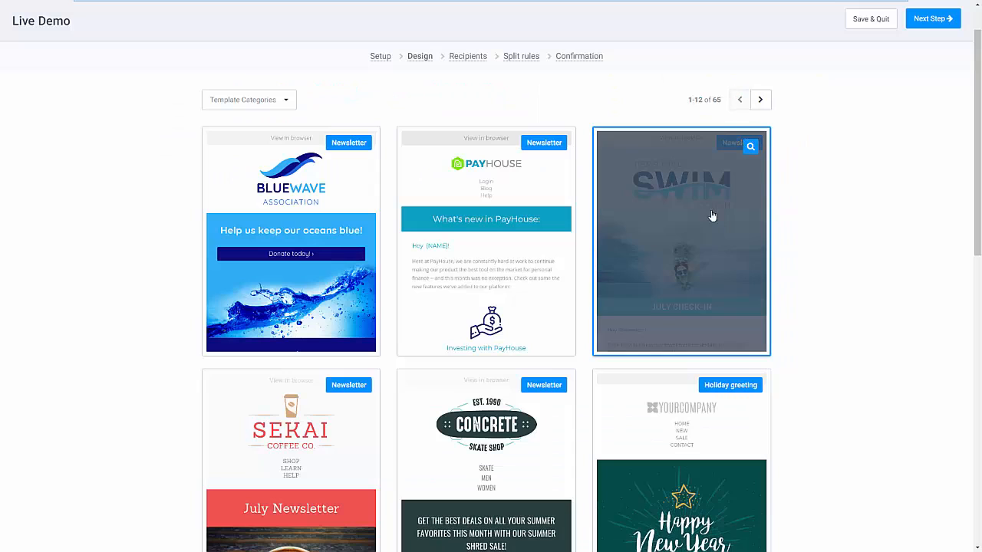
{"action": "left_click", "coordinate": [696, 274]}
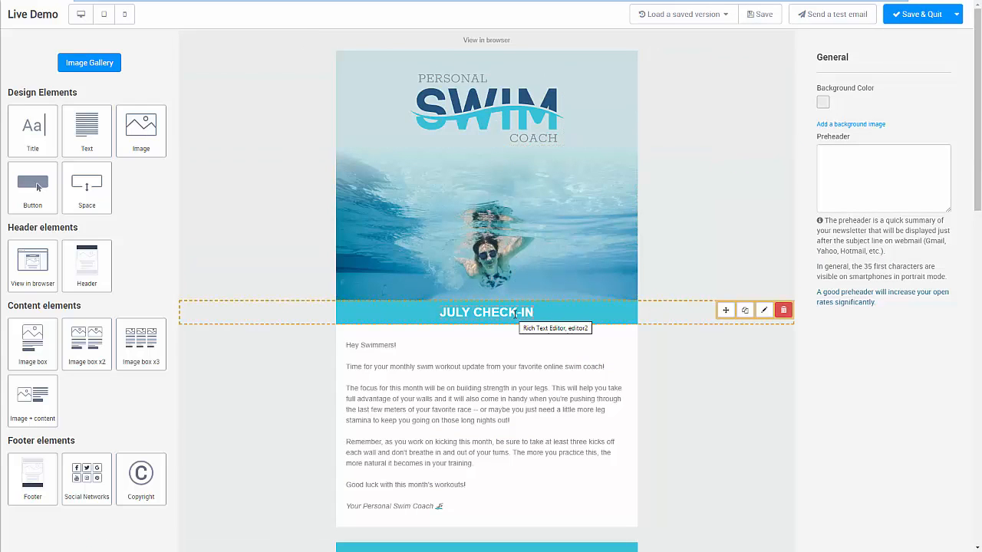
Look through the Personal Swim Coach email's sections in the editor and save the design, returning to the campaign
{"action": "scroll", "coordinate": [500, 364], "scroll_direction": "down", "scroll_amount": 2}
{"action": "scroll", "coordinate": [477, 272], "scroll_direction": "down", "scroll_amount": 3}
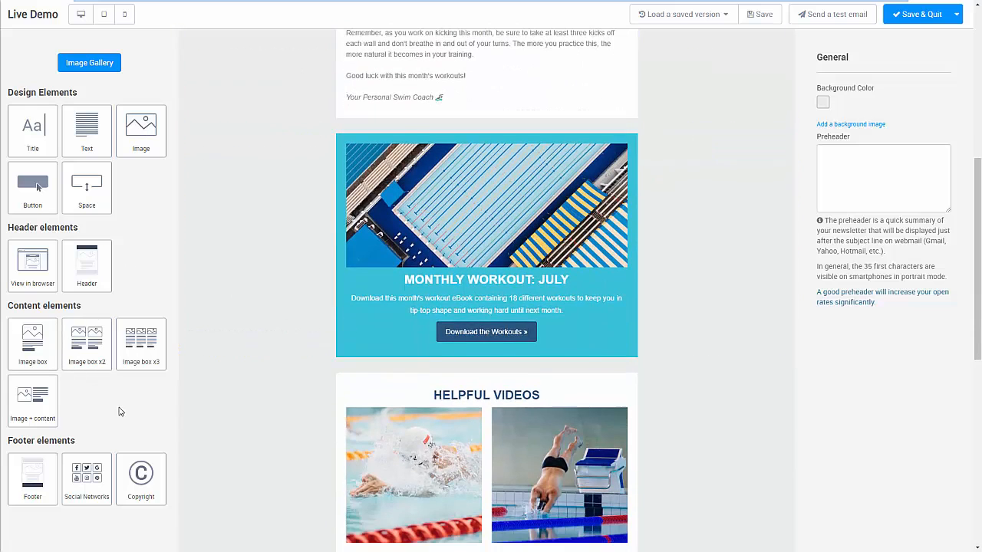
{"action": "scroll", "coordinate": [69, 380], "scroll_direction": "down", "scroll_amount": 1}
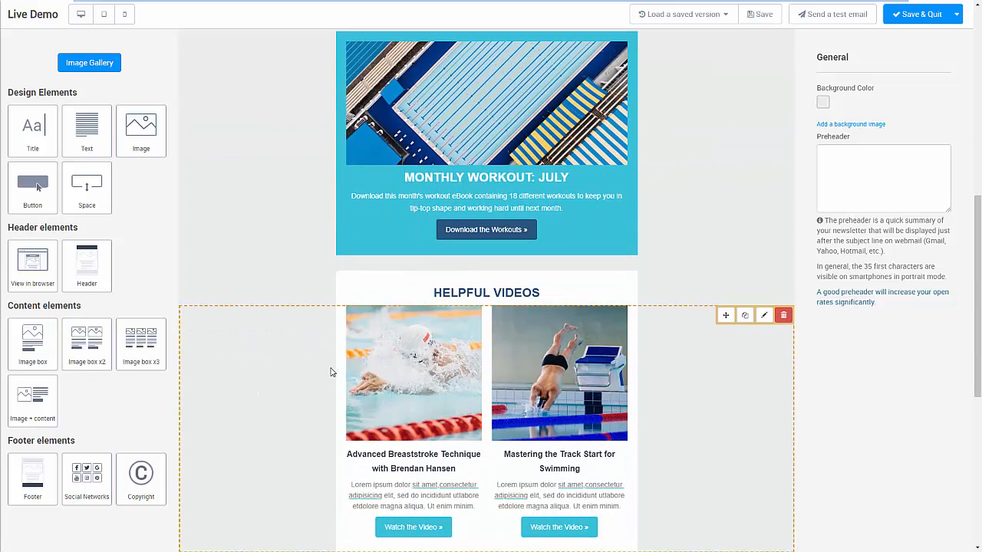
{"action": "scroll", "coordinate": [683, 206], "scroll_direction": "up", "scroll_amount": 3}
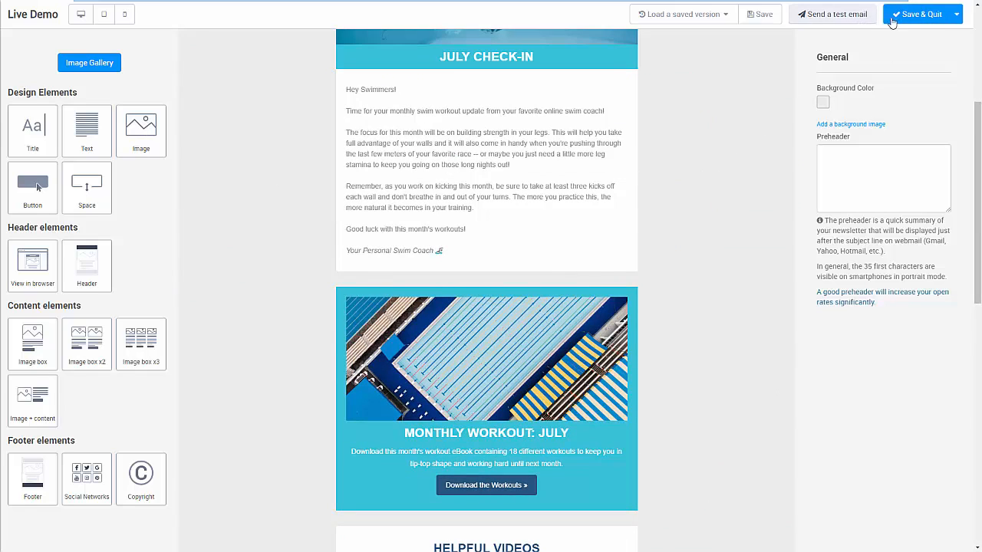
{"action": "left_click", "coordinate": [923, 16]}
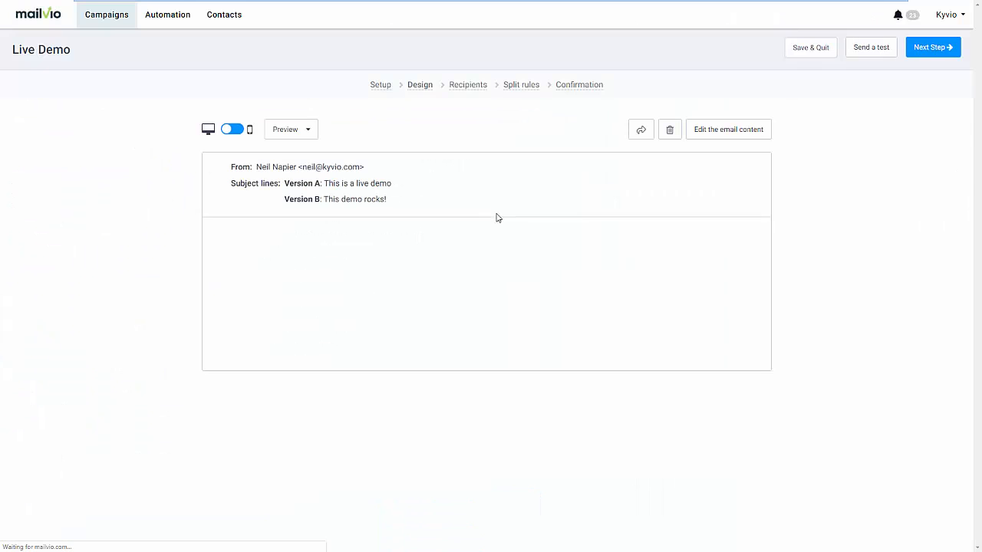
Check the preview of the designed email and continue to the campaign's recipients stage
{"action": "scroll", "coordinate": [680, 285], "scroll_direction": "down", "scroll_amount": 1}
{"action": "scroll", "coordinate": [682, 285], "scroll_direction": "down", "scroll_amount": 15}
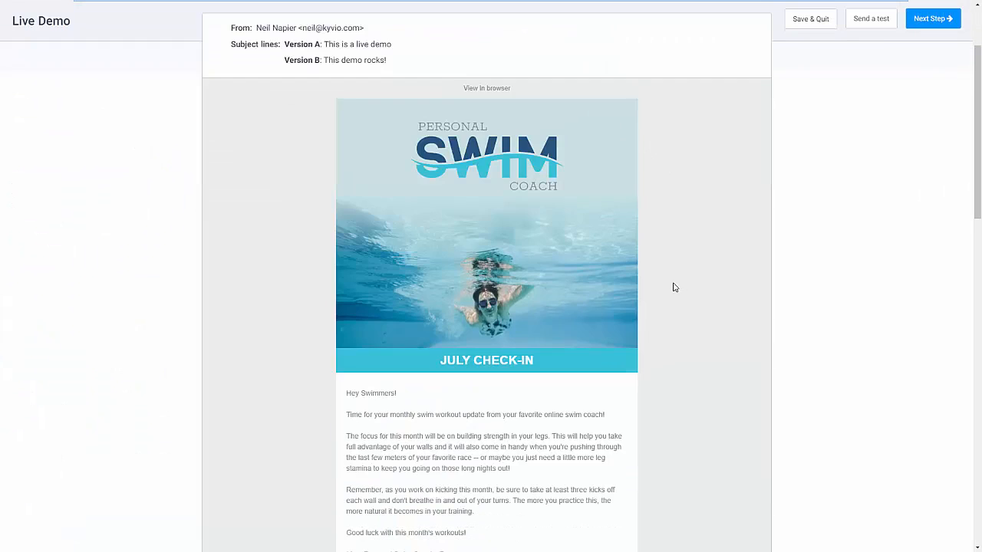
{"action": "scroll", "coordinate": [682, 284], "scroll_direction": "up", "scroll_amount": 16}
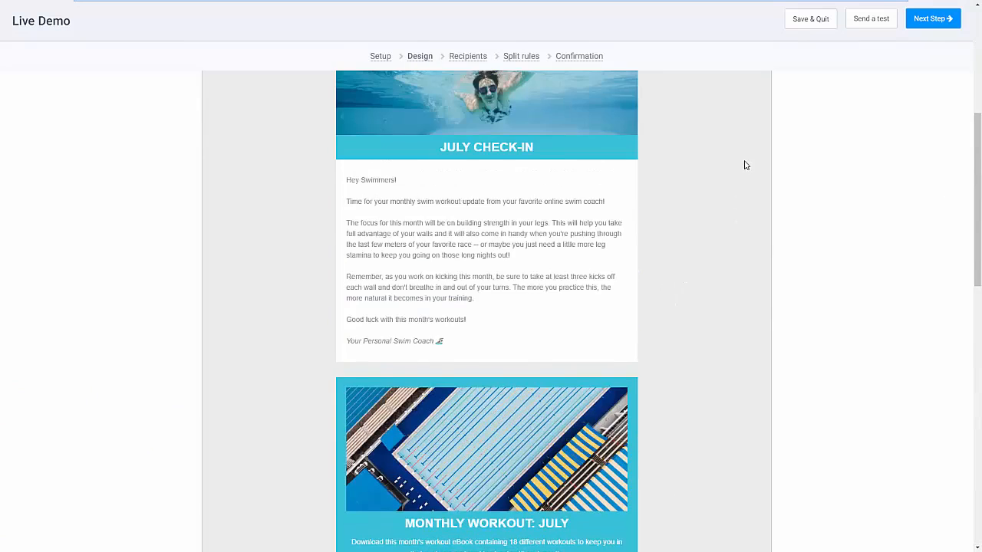
{"action": "left_click", "coordinate": [929, 49]}
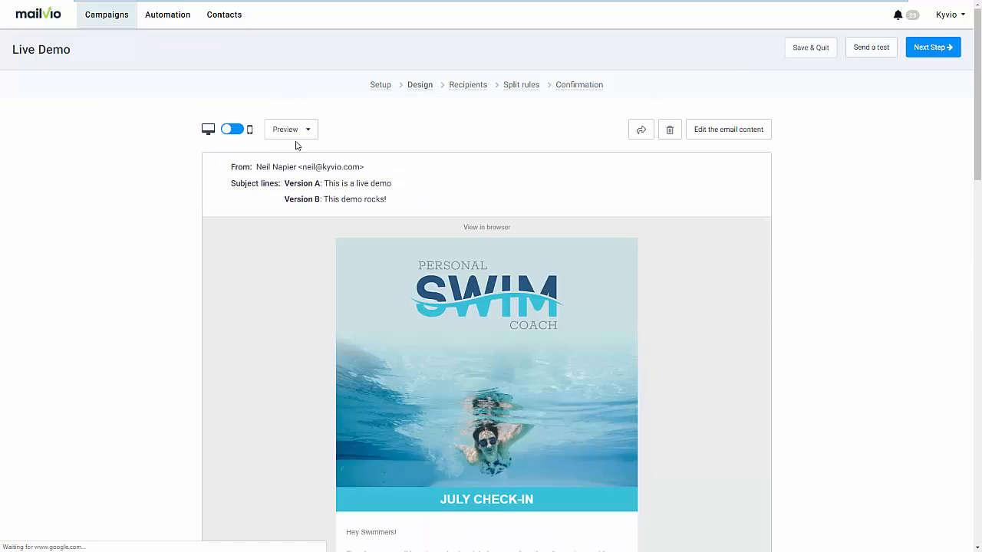
Check the email design in the mobile preview, view the available preview options, and continue to the recipients stage
{"action": "left_click", "coordinate": [244, 131]}
{"action": "scroll", "coordinate": [452, 304], "scroll_direction": "down", "scroll_amount": 6}
{"action": "scroll", "coordinate": [452, 306], "scroll_direction": "down", "scroll_amount": 2}
{"action": "left_click", "coordinate": [307, 132]}
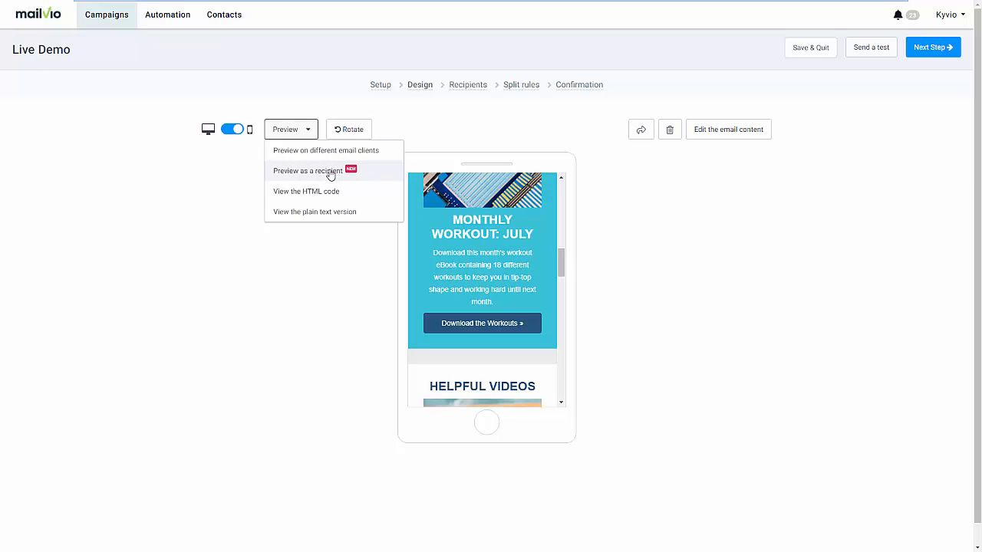
{"action": "left_click", "coordinate": [602, 194]}
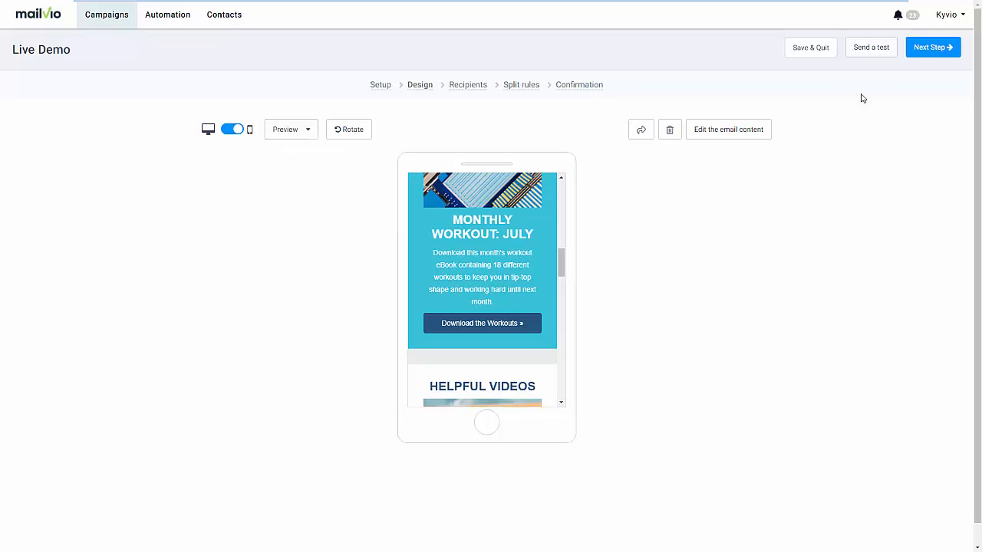
{"action": "left_click", "coordinate": [925, 48]}
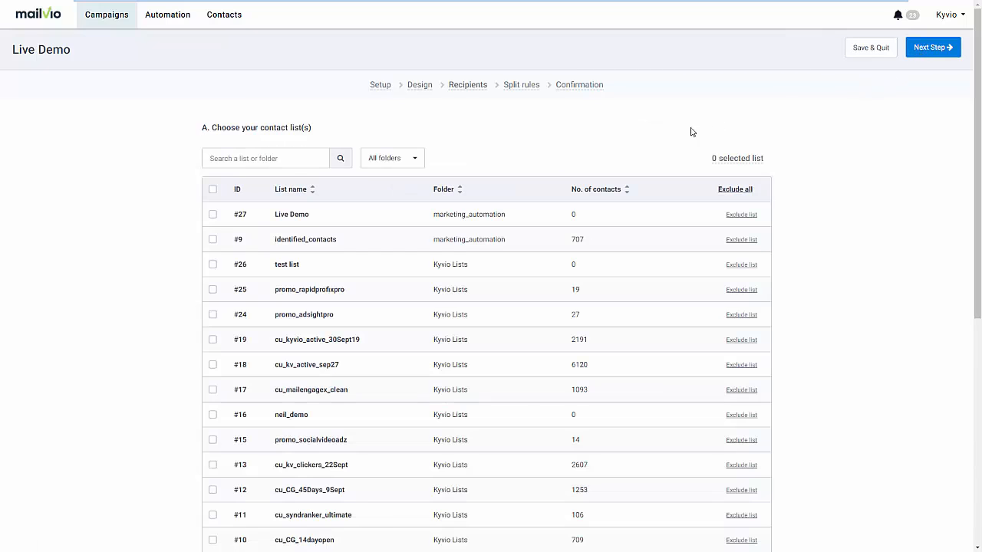
Select all contact lists as recipients, exclude cu_kv_active_sep27 and cu_kyvio_active_30Sept19, and update the recipient count
{"action": "left_click", "coordinate": [212, 190]}
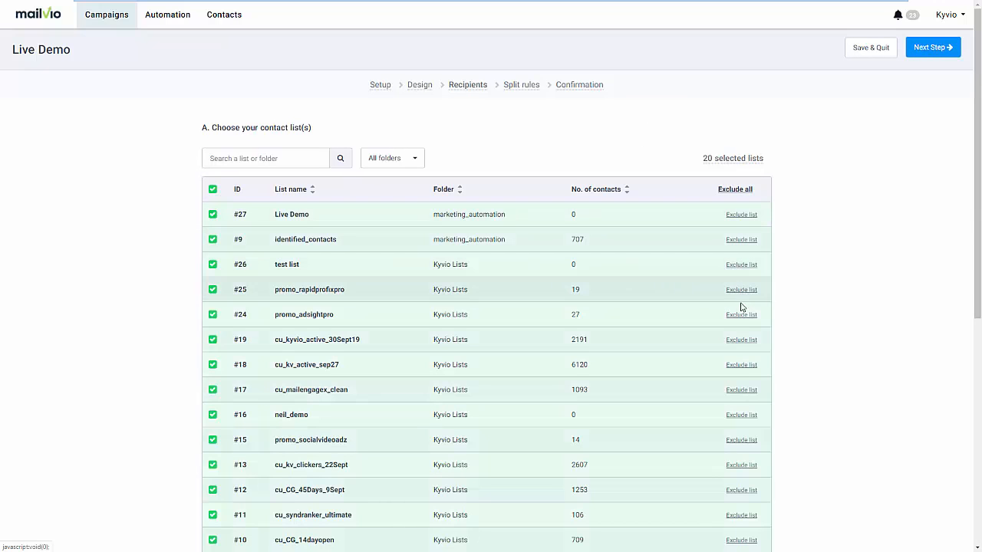
{"action": "left_click", "coordinate": [741, 366]}
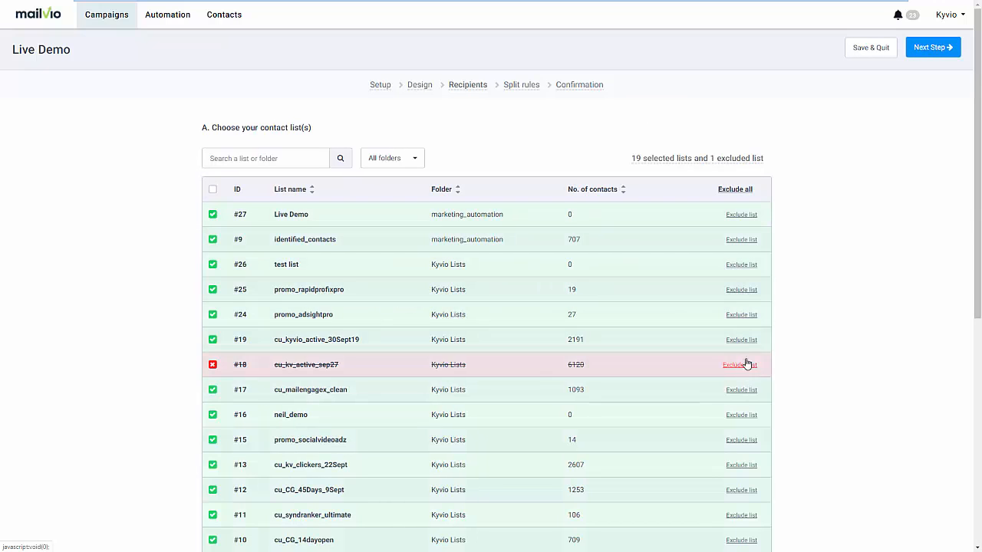
{"action": "left_click", "coordinate": [741, 342]}
{"action": "scroll", "coordinate": [819, 345], "scroll_direction": "down", "scroll_amount": 3}
{"action": "scroll", "coordinate": [819, 346], "scroll_direction": "down", "scroll_amount": 2}
{"action": "scroll", "coordinate": [394, 477], "scroll_direction": "down", "scroll_amount": 1}
{"action": "left_click", "coordinate": [440, 418]}
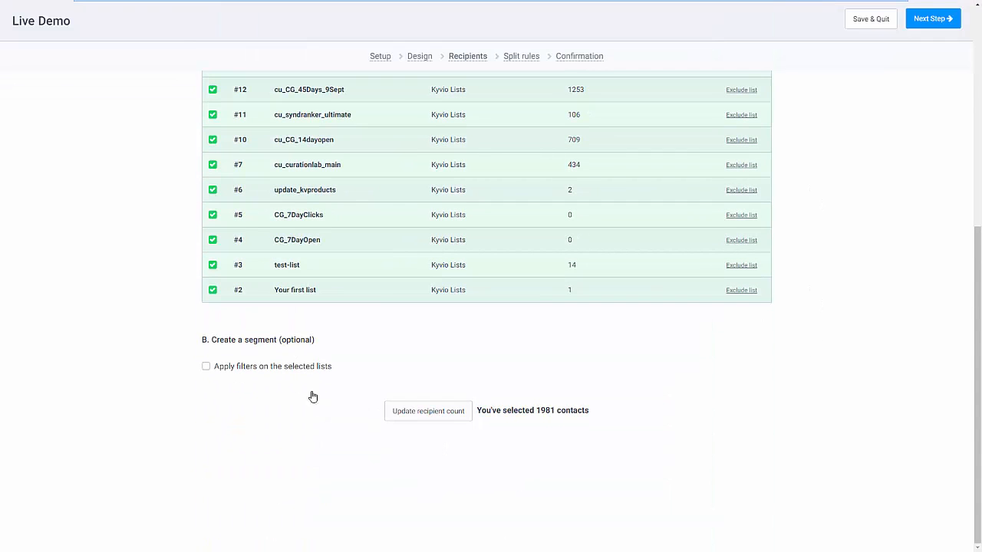
Filter the selected lists to unique email readers of all campaigns, whenever opened, update the recipient count and continue to the split rules
{"action": "left_click", "coordinate": [279, 372]}
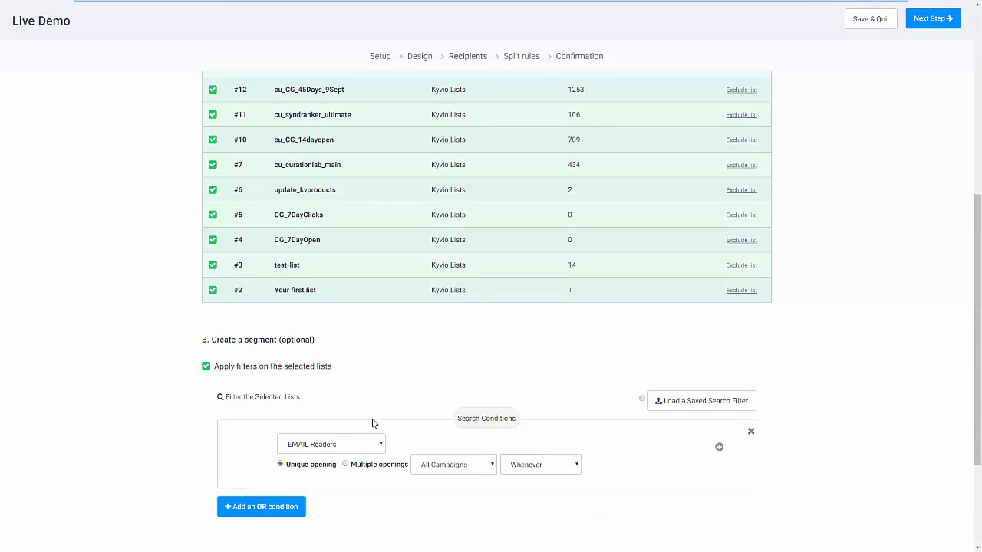
{"action": "scroll", "coordinate": [384, 422], "scroll_direction": "down", "scroll_amount": 2}
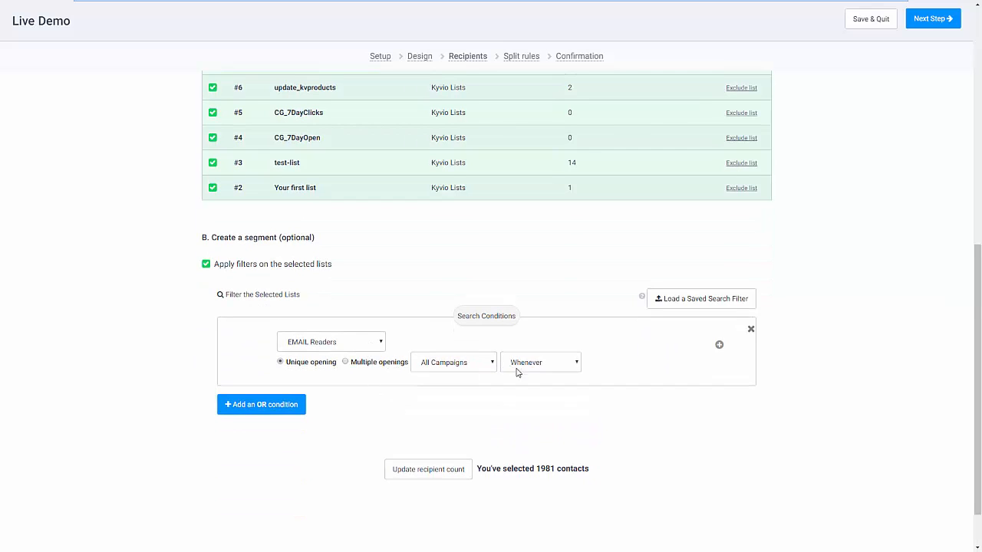
{"action": "left_click", "coordinate": [436, 471]}
{"action": "scroll", "coordinate": [673, 376], "scroll_direction": "up", "scroll_amount": 7}
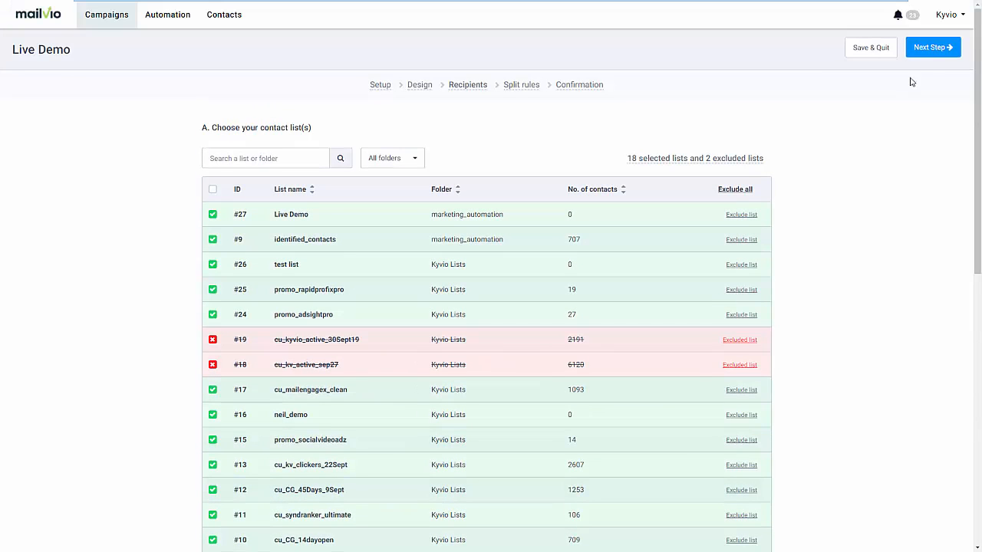
{"action": "left_click", "coordinate": [930, 50]}
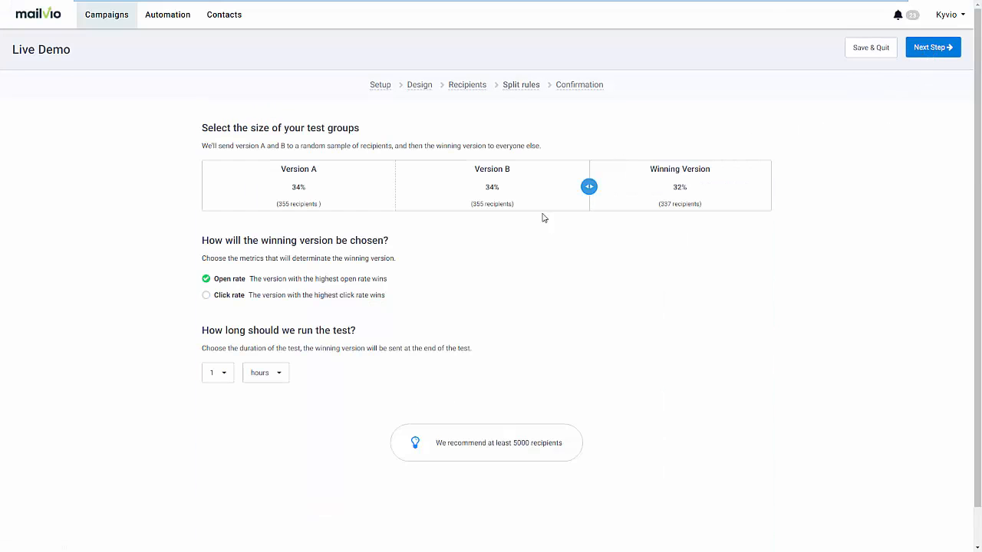
Set test versions A and B to 31% each, choose the winner by click rate after 2 hours, and continue to confirmation
{"action": "left_click_drag", "start_coordinate": [588, 186], "coordinate": [555, 192]}
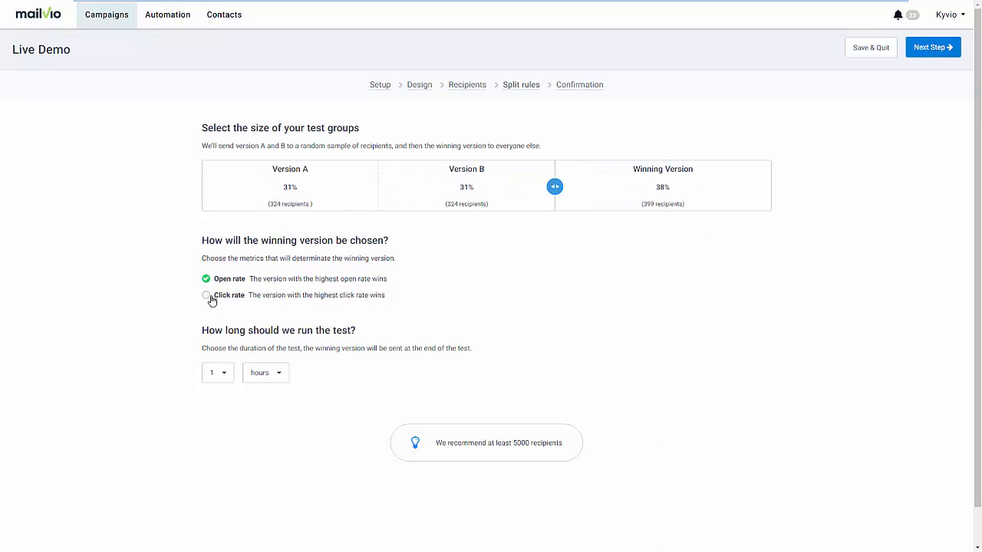
{"action": "left_click", "coordinate": [209, 298]}
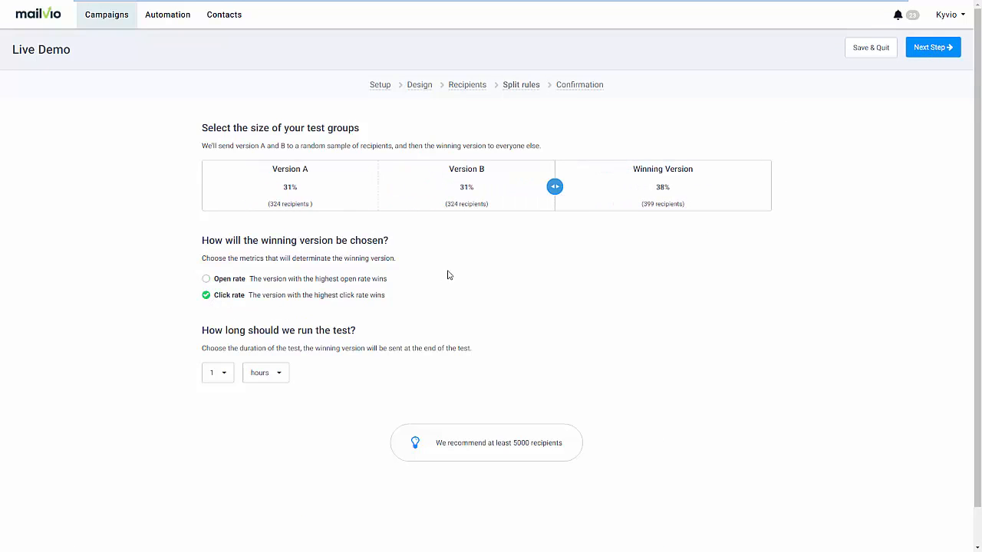
{"action": "left_click", "coordinate": [218, 373]}
{"action": "left_click", "coordinate": [217, 414]}
{"action": "left_click", "coordinate": [929, 50]}
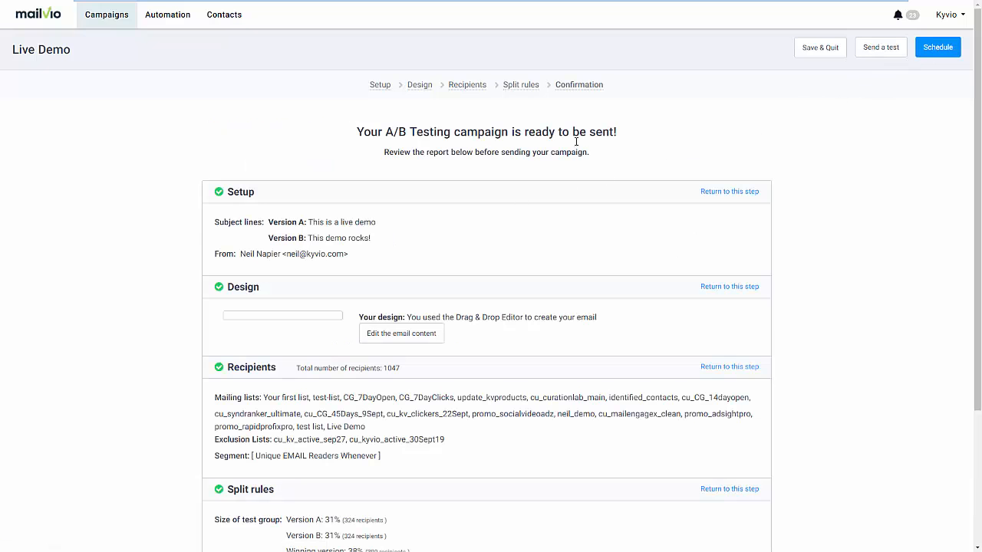
Look at the campaign's scheduling options without scheduling it, and return to the email campaigns list
{"action": "left_click", "coordinate": [935, 49]}
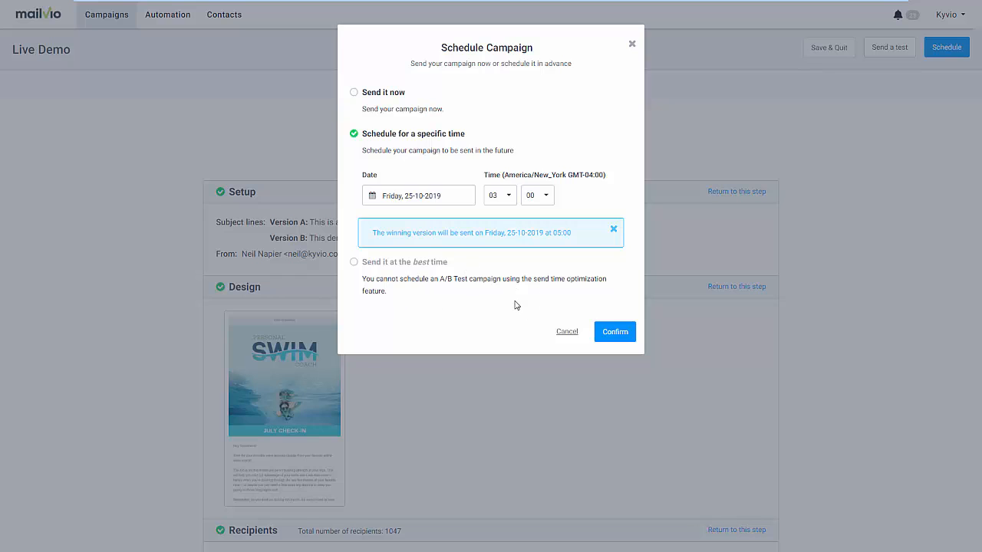
{"action": "left_click", "coordinate": [573, 337]}
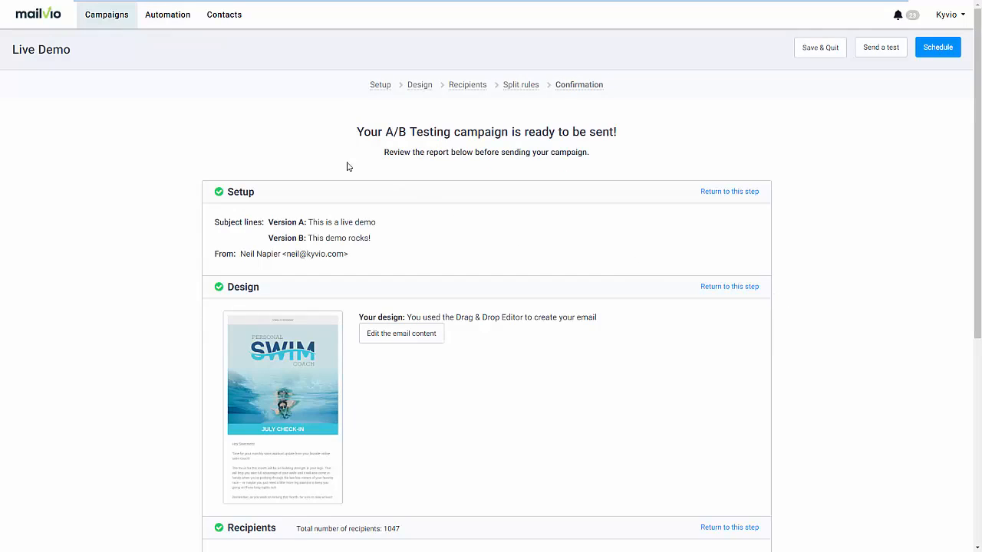
{"action": "left_click", "coordinate": [116, 26]}
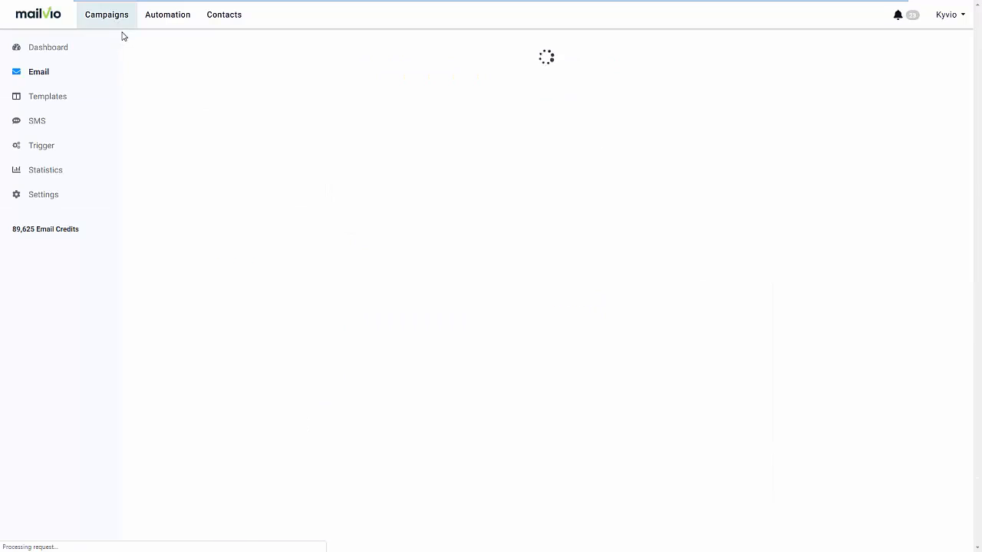